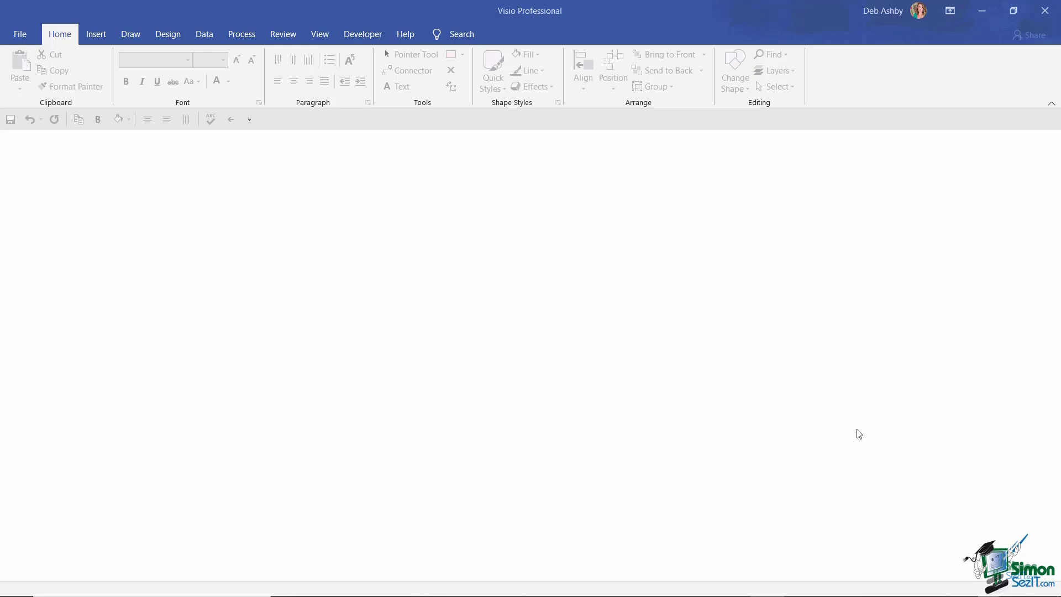
Create a new drawing from the Vertical Cross-Functional Flowchart template.
click(18, 37)
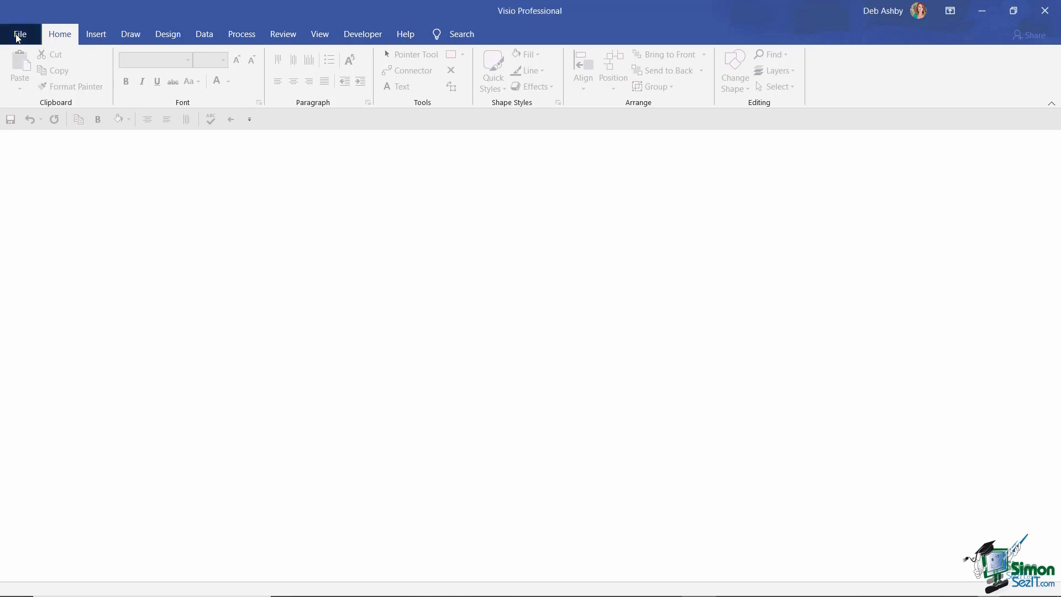
click(36, 99)
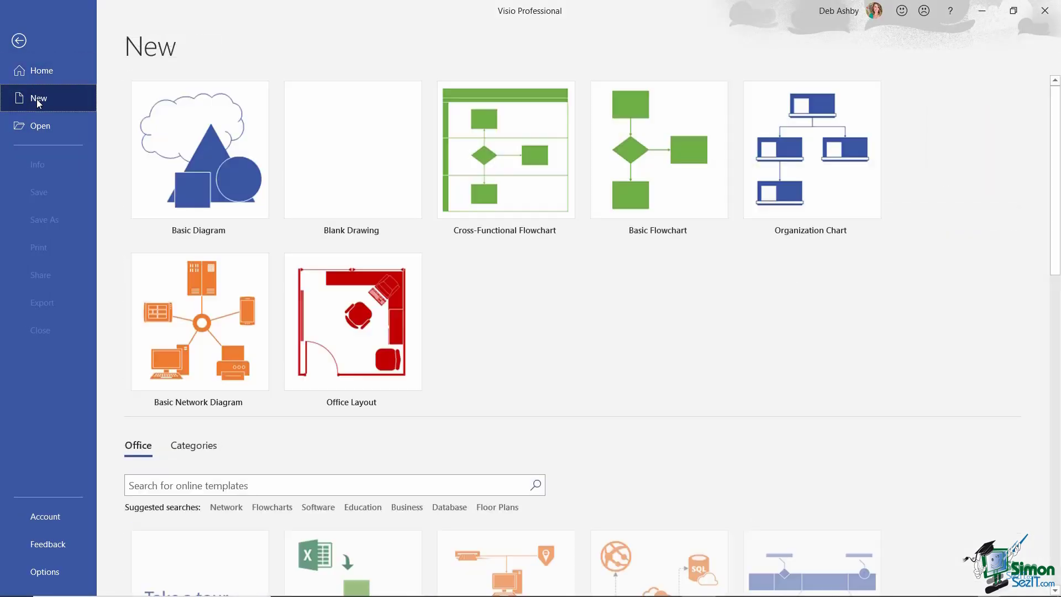
click(516, 163)
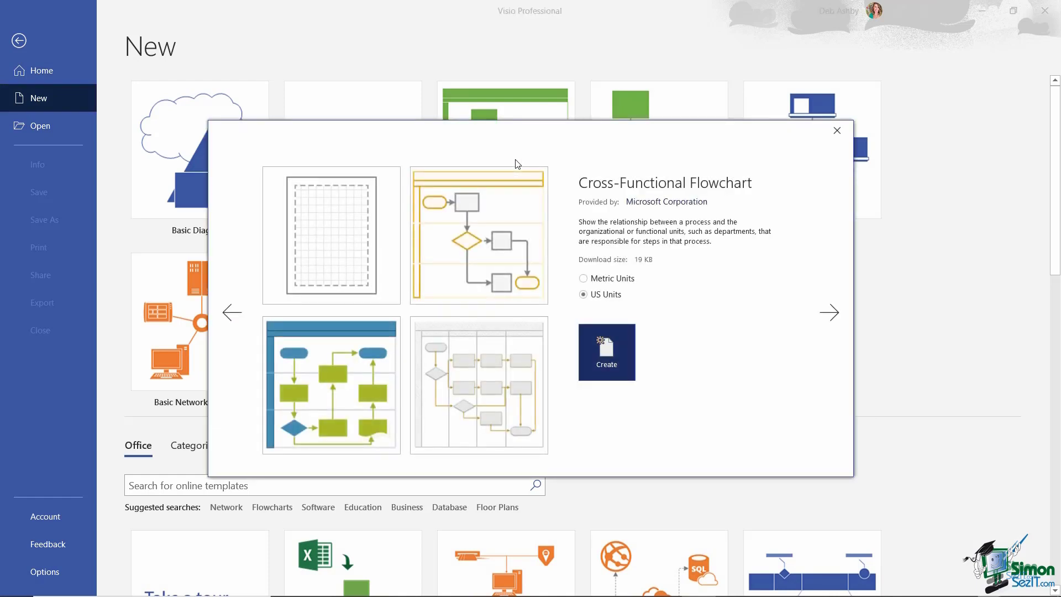
click(487, 379)
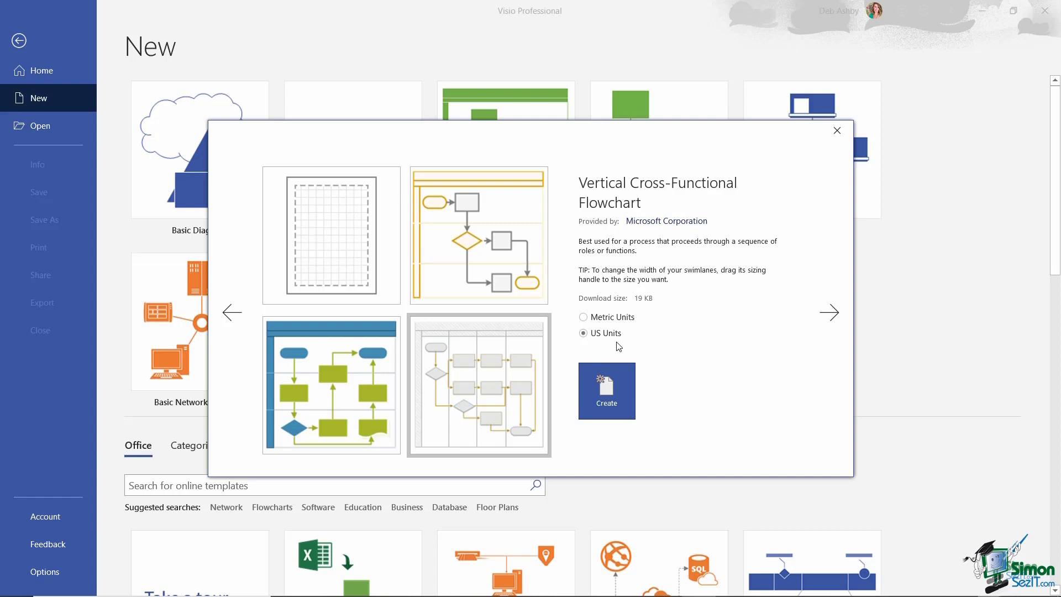
click(603, 392)
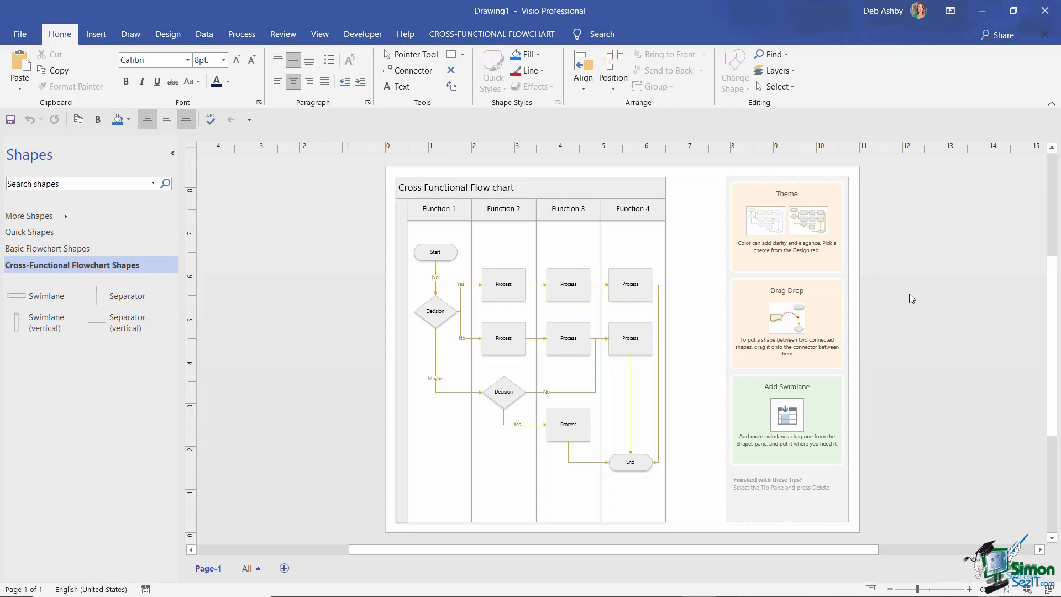
Delete the tips pane and give the page the Center Gradient background, zoomed in.
click(754, 182)
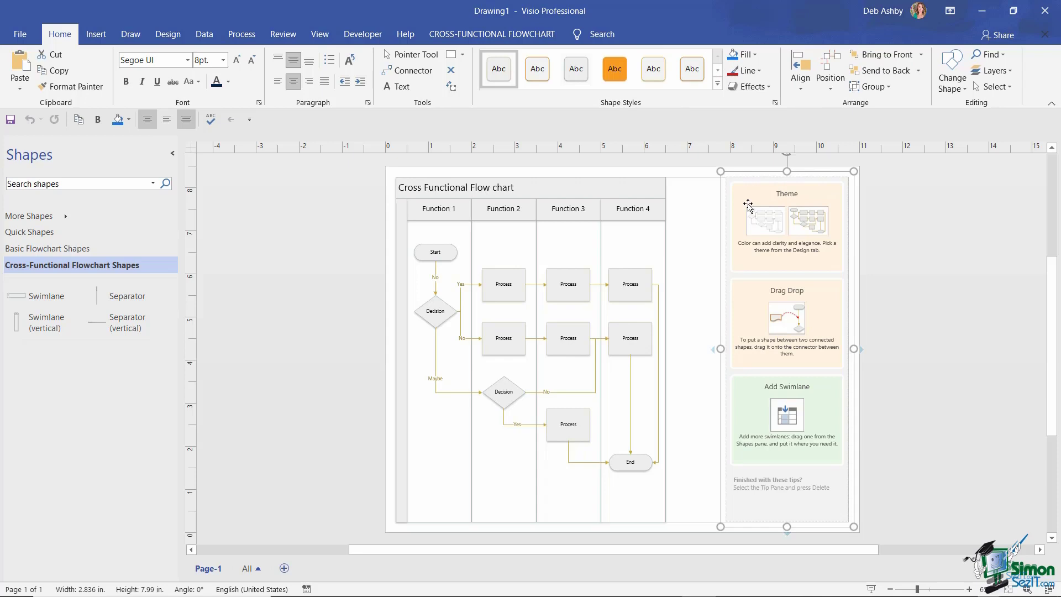
key(Delete)
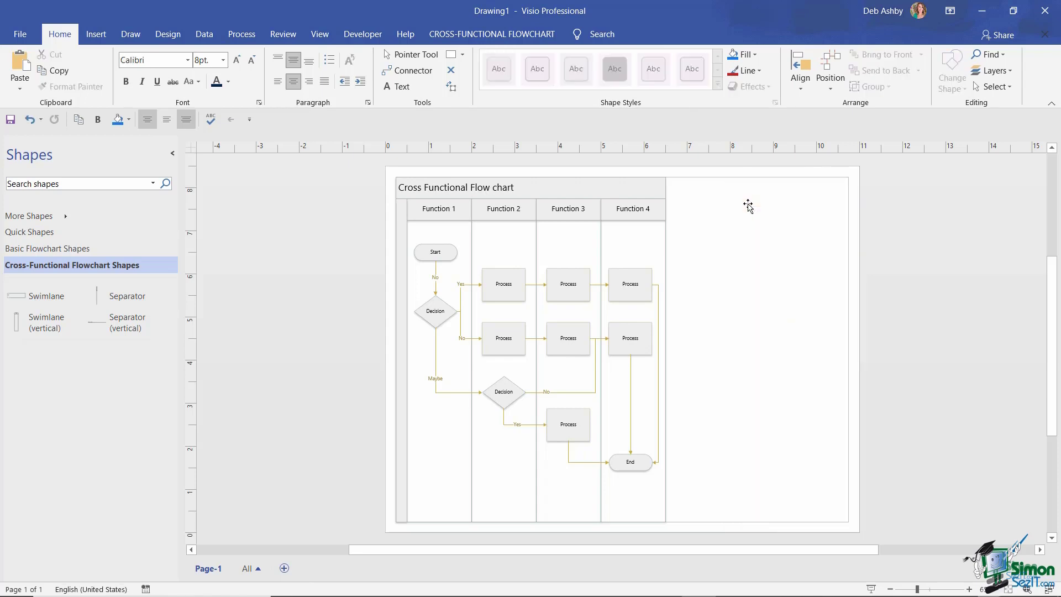
click(169, 34)
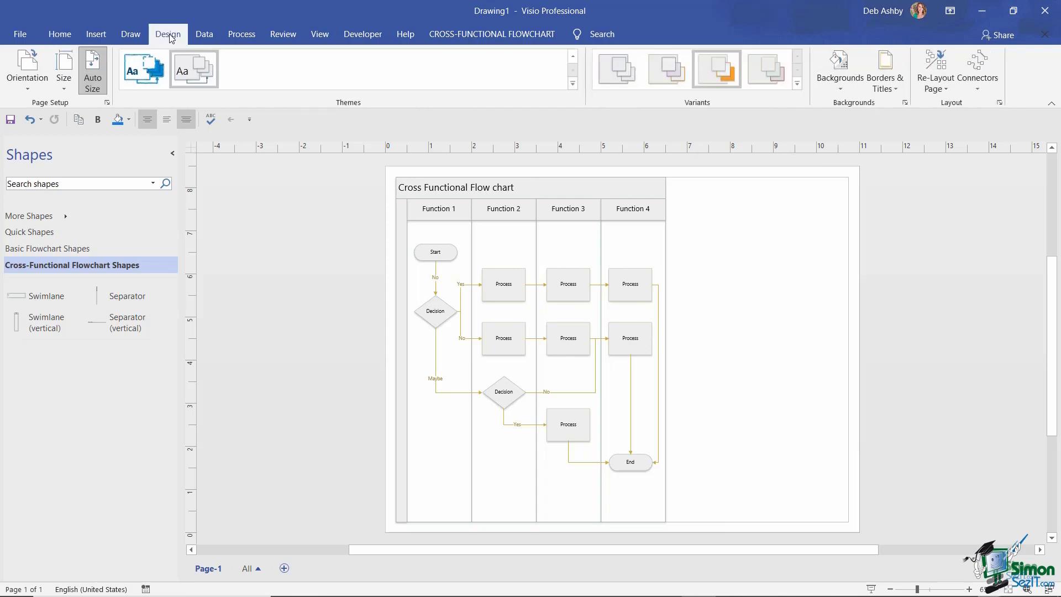
click(841, 87)
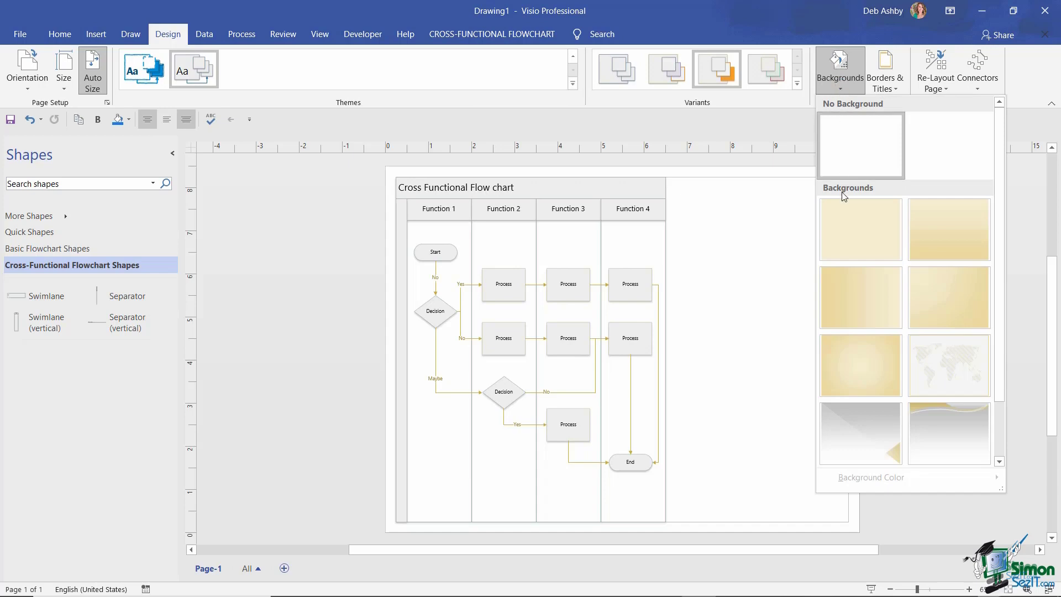
click(846, 361)
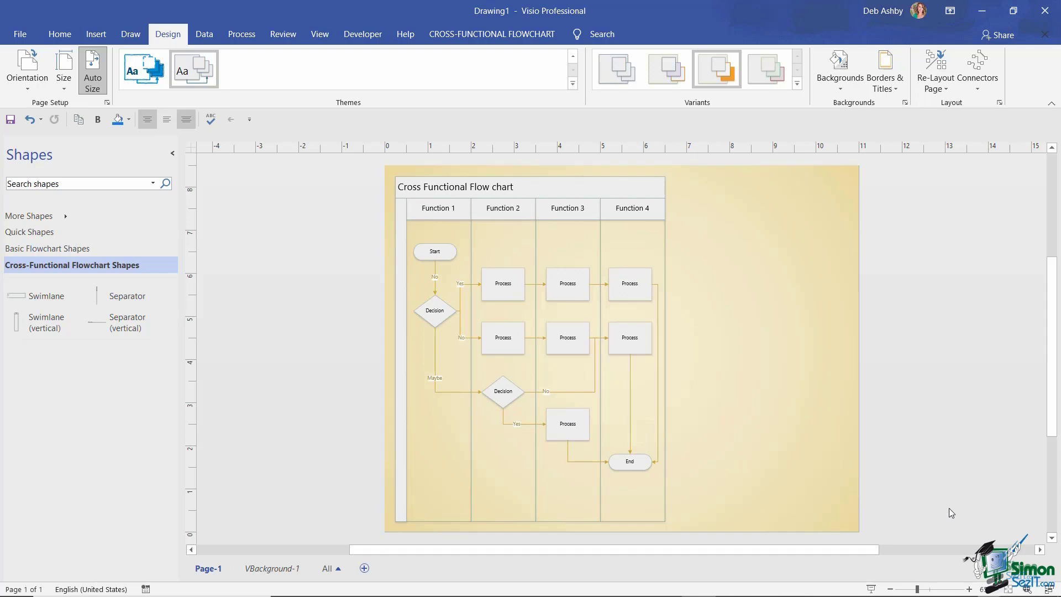
click(969, 590)
click(969, 589)
click(969, 589)
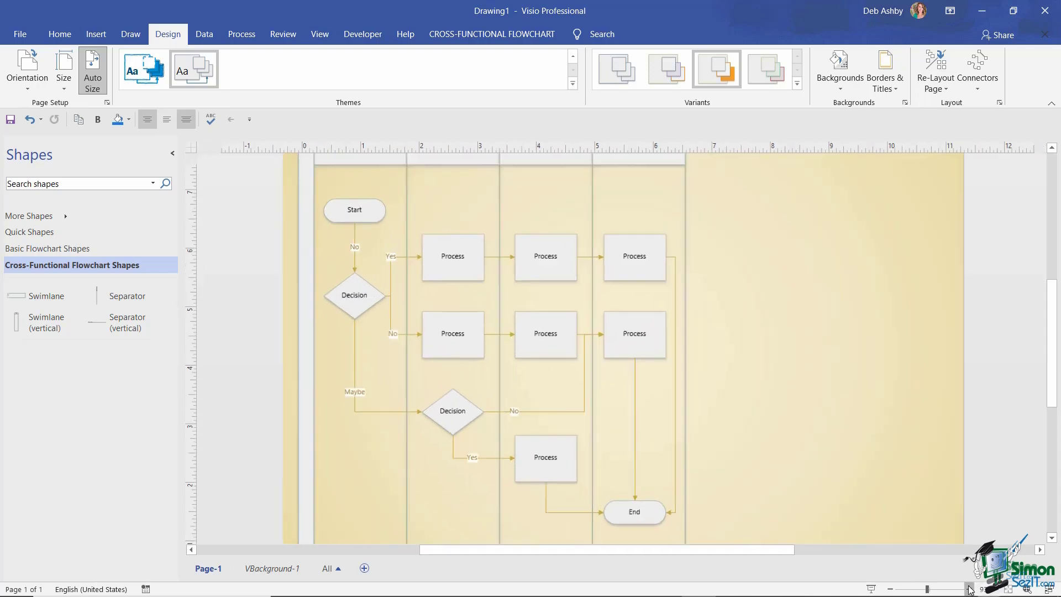
scroll(854, 458, up, 3)
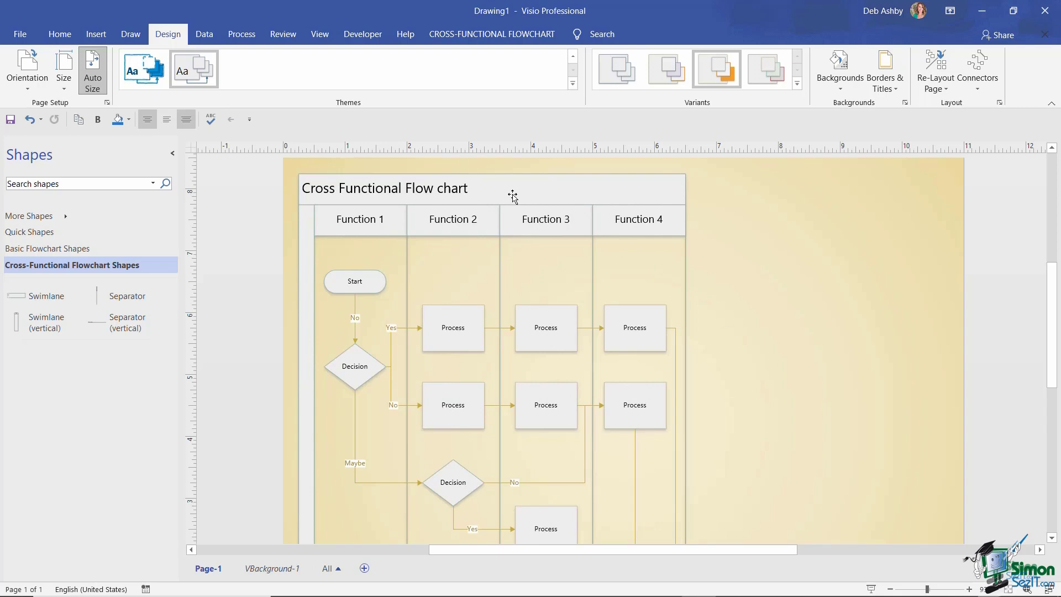
Apply a Hand Drawn theme for sketch-style shapes on a blue background.
click(572, 84)
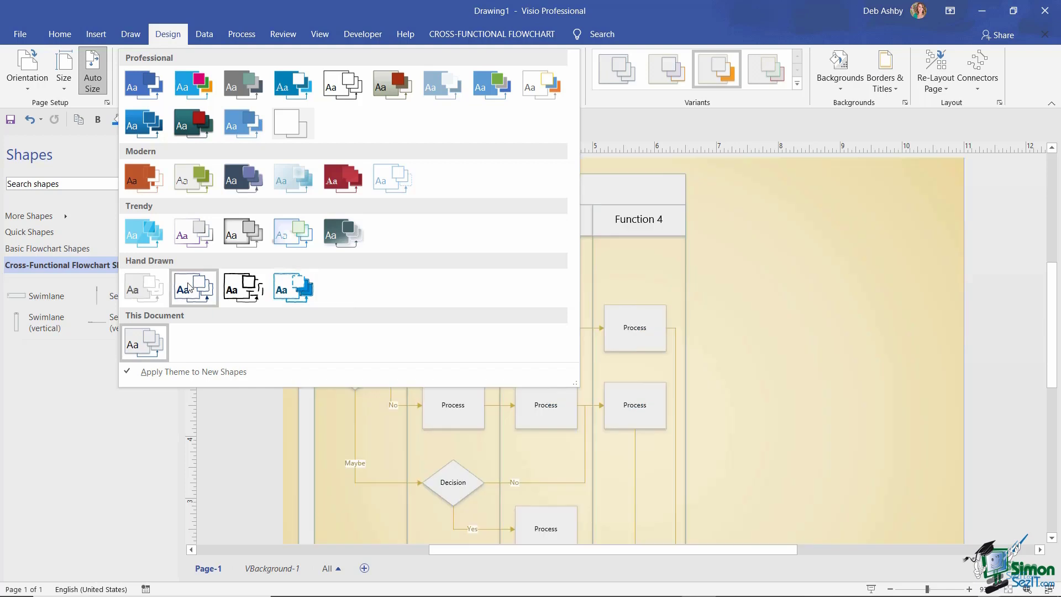
click(194, 287)
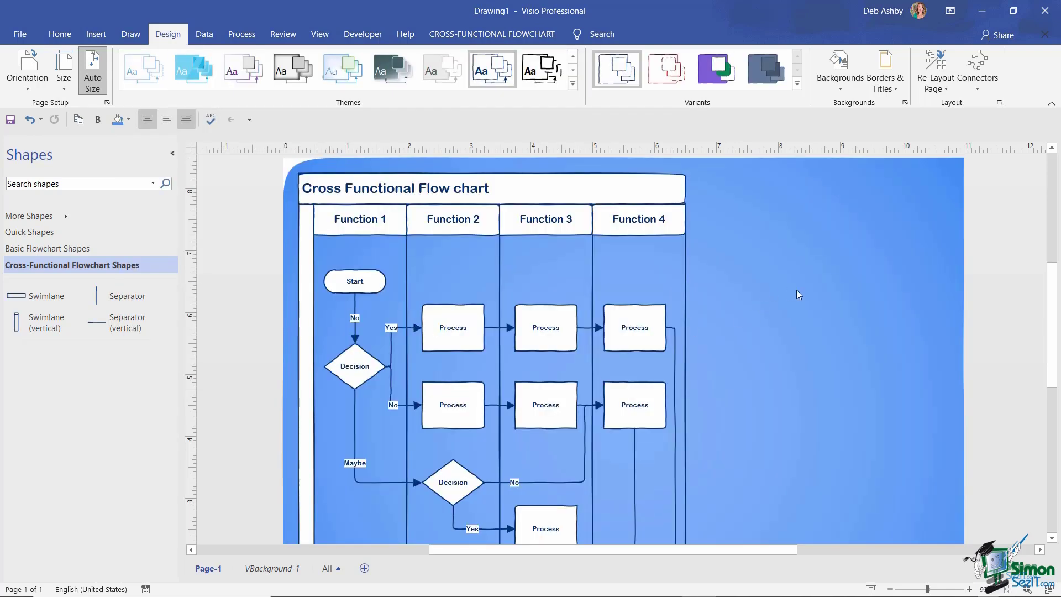
scroll(804, 293, down, 3)
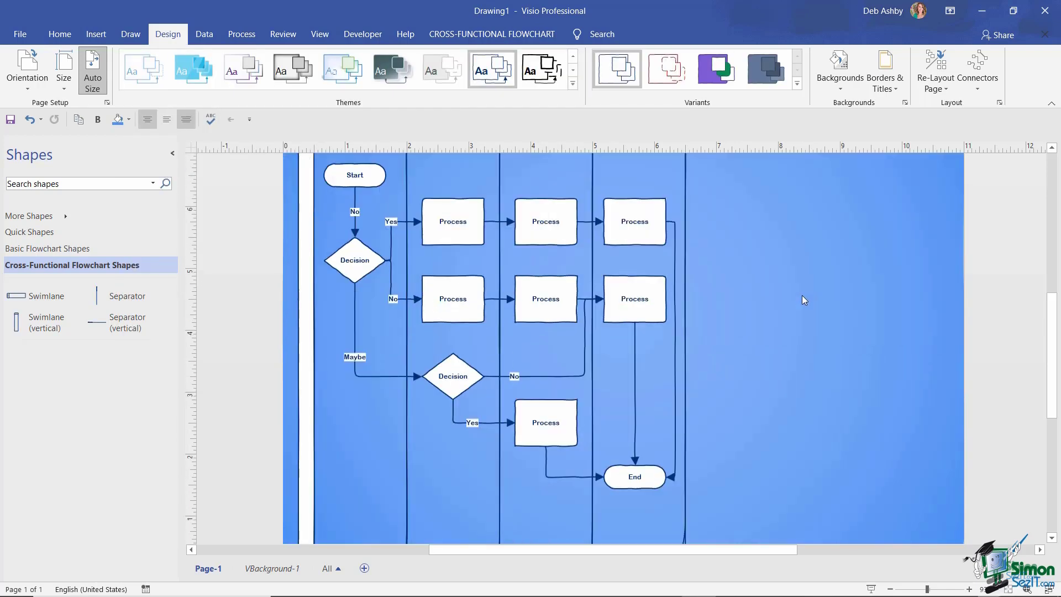
scroll(802, 296, up, 3)
scroll(802, 297, down, 3)
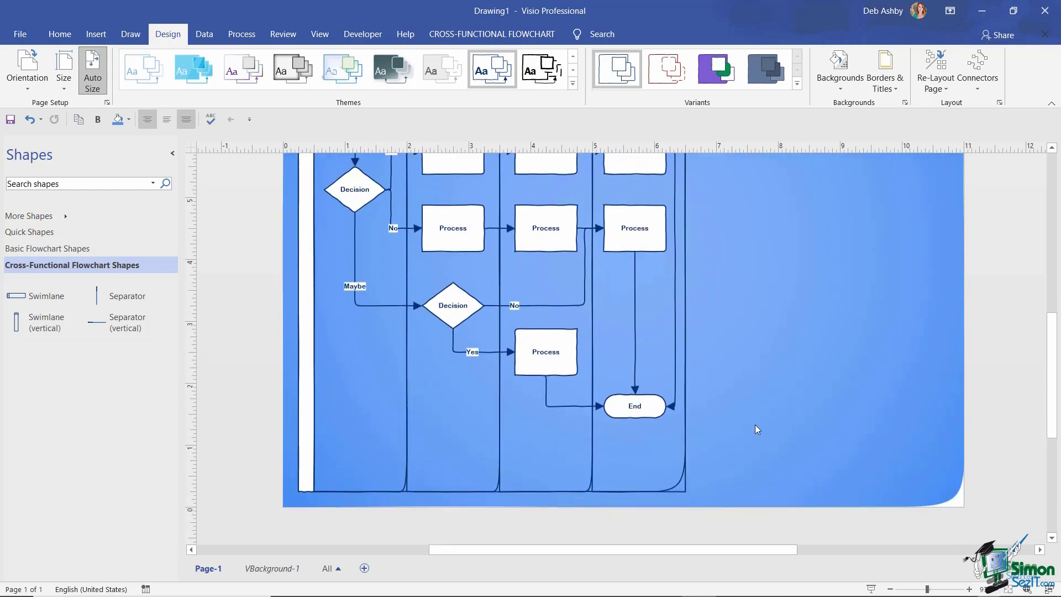
Draw a horizontal text box near the bottom-right reading '© NORTHWIND INC.'.
click(92, 36)
click(353, 84)
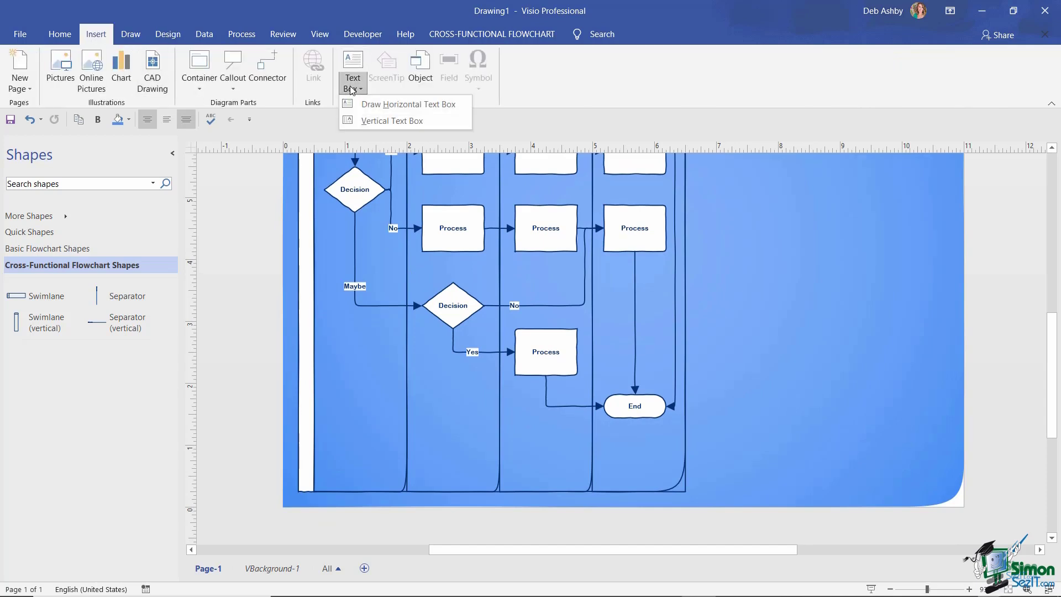
click(387, 105)
drag(771, 445, 933, 484)
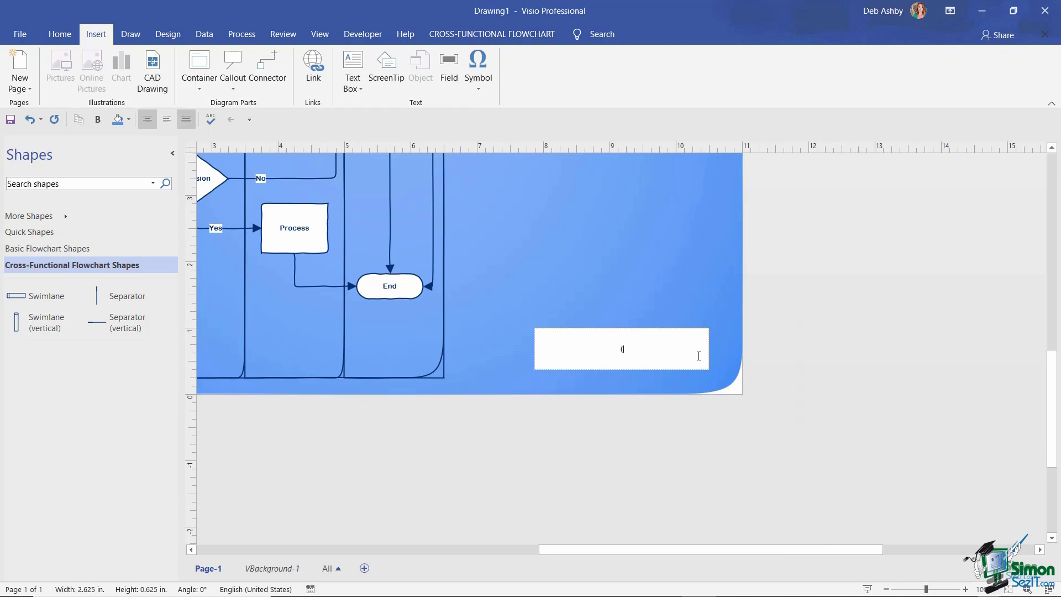
text((c))
text(NO)
text(RTHWIND)
text( INC.)
click(855, 457)
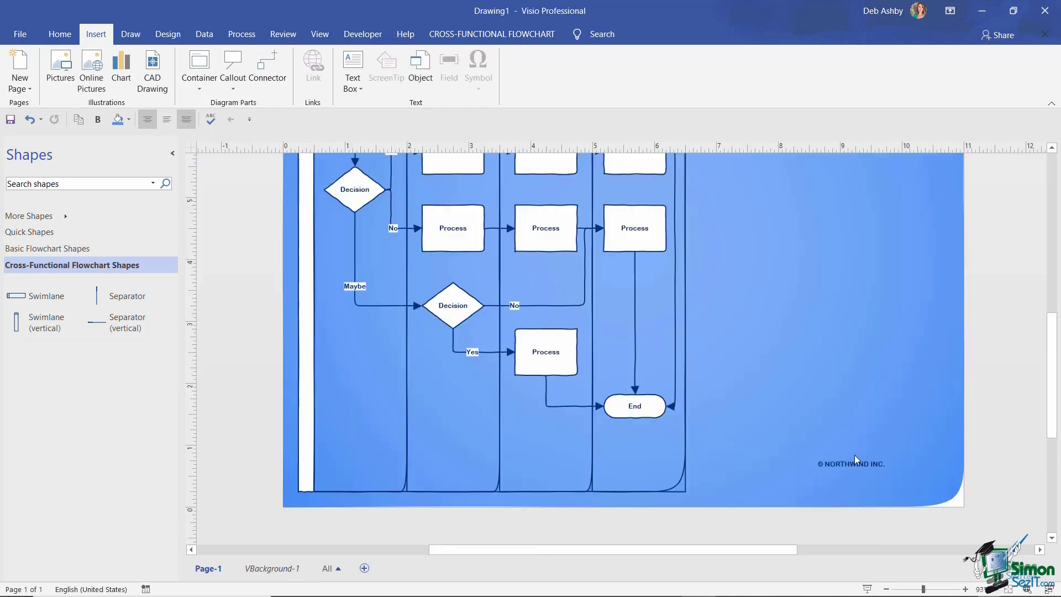
click(847, 465)
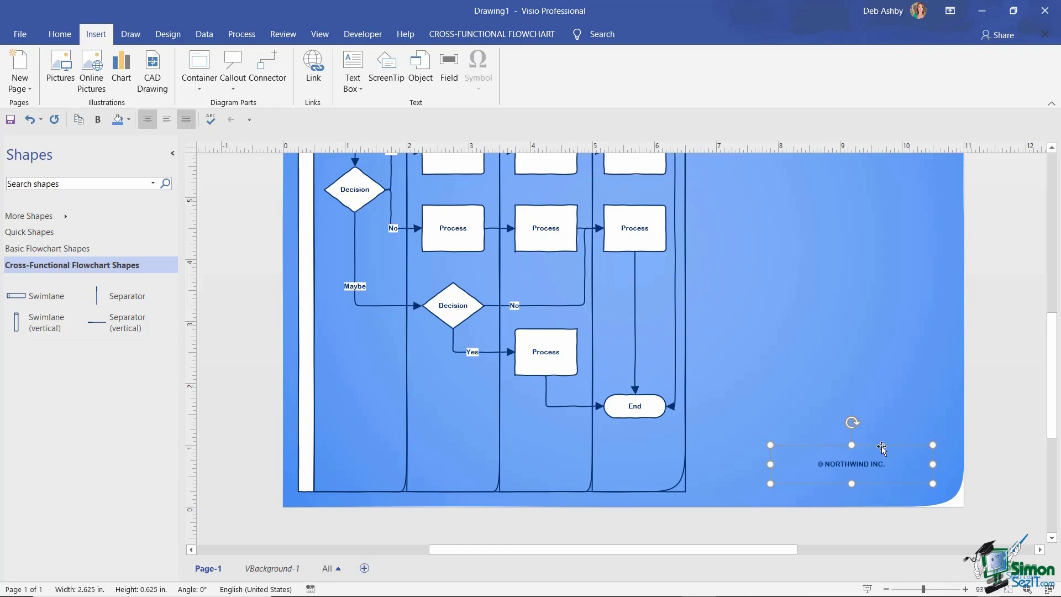
key(Escape)
click(858, 460)
Set the copyright text to 14 pt and move it into the bottom-right corner.
click(60, 33)
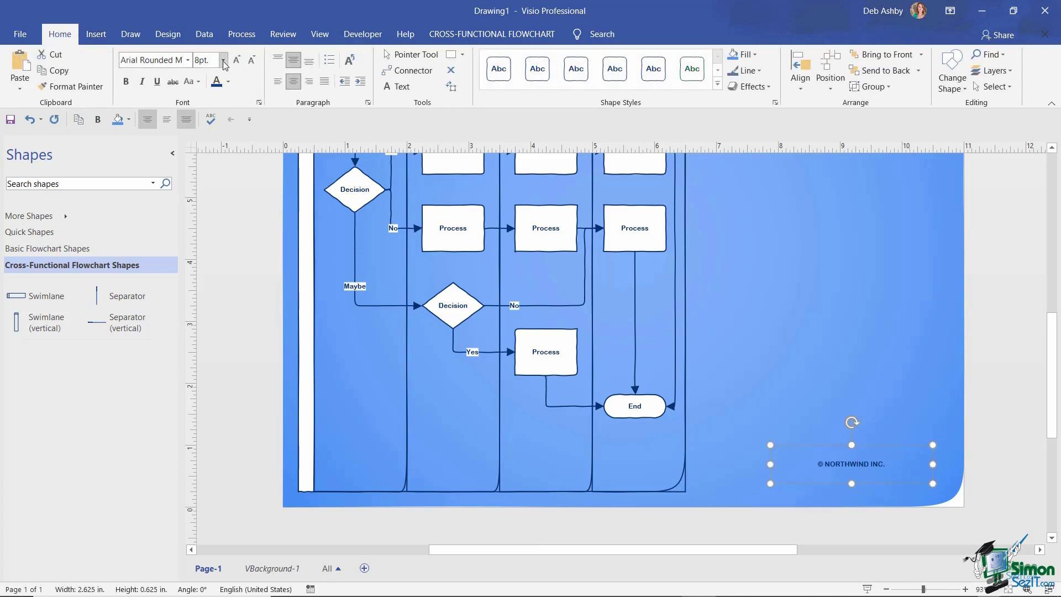
click(223, 60)
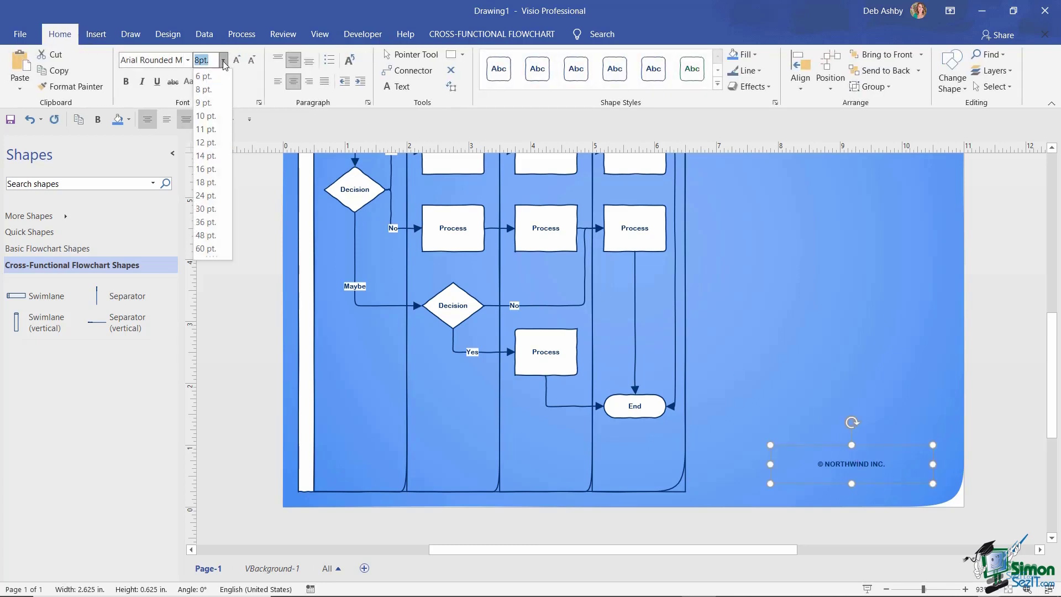
click(214, 155)
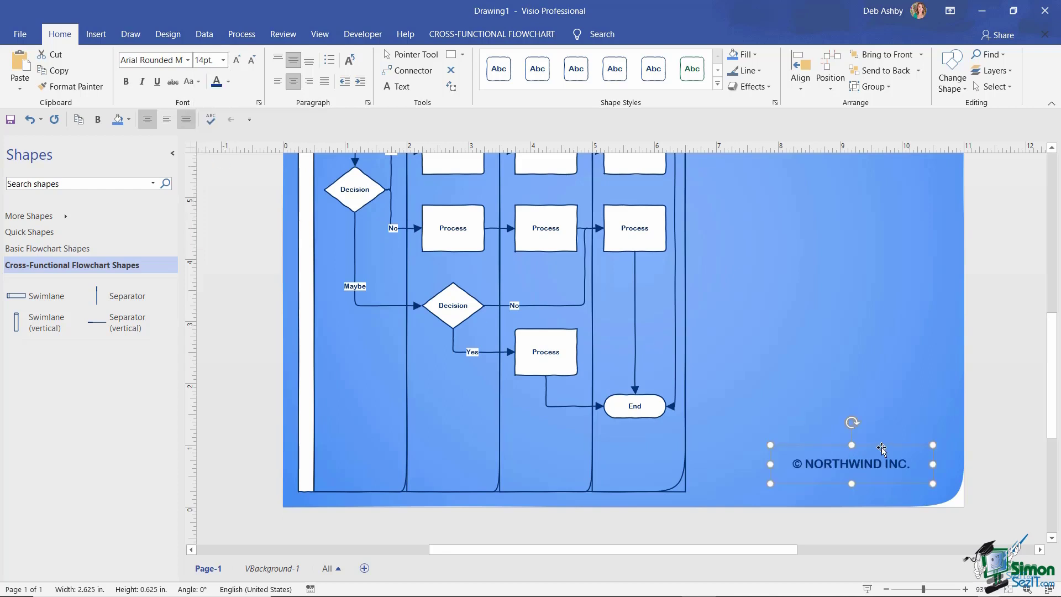
drag(884, 446, 905, 465)
click(898, 365)
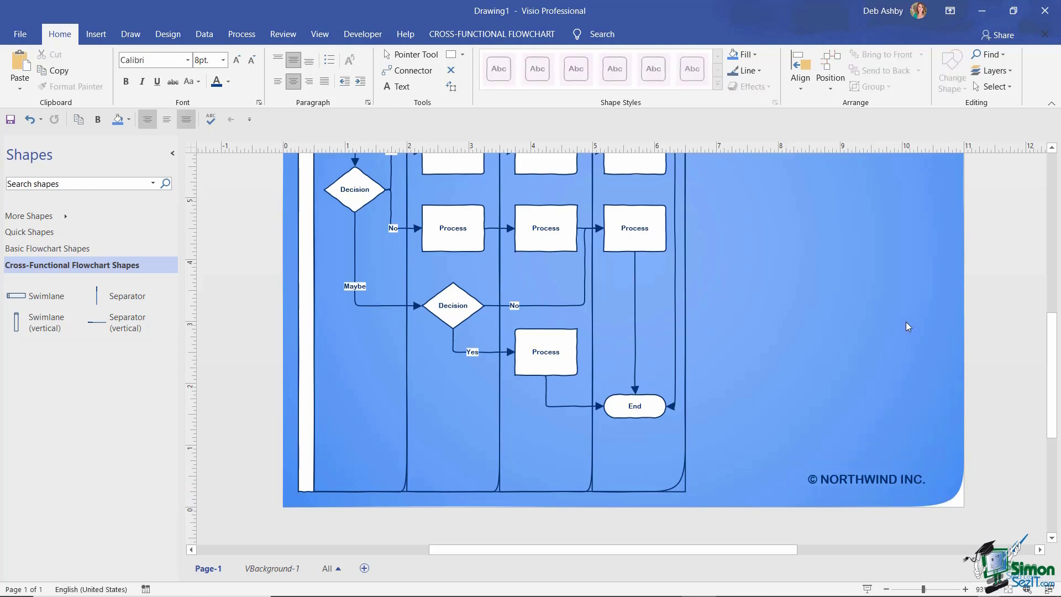
click(875, 475)
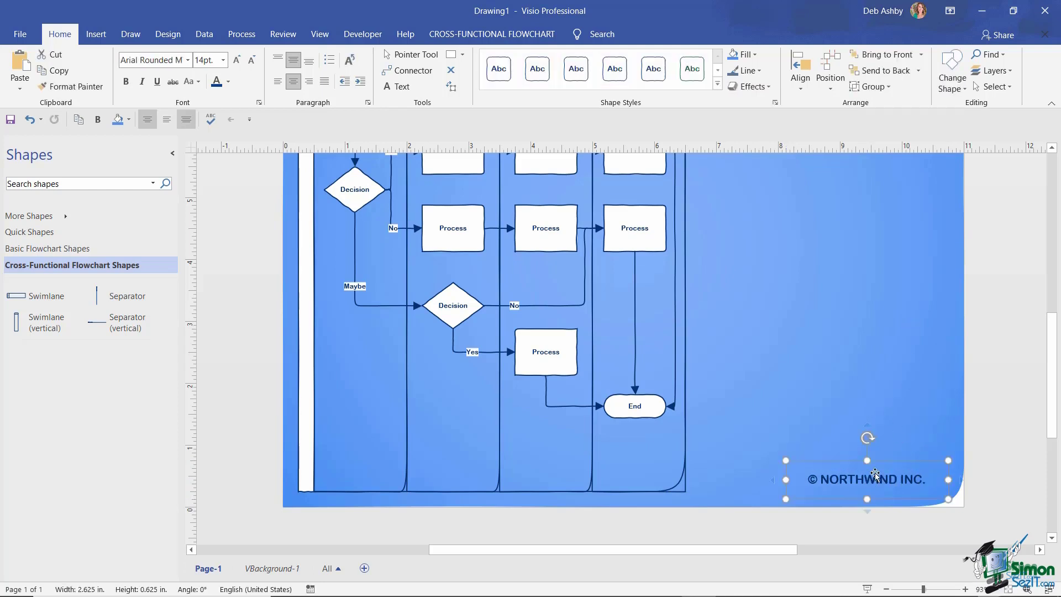
key(Escape)
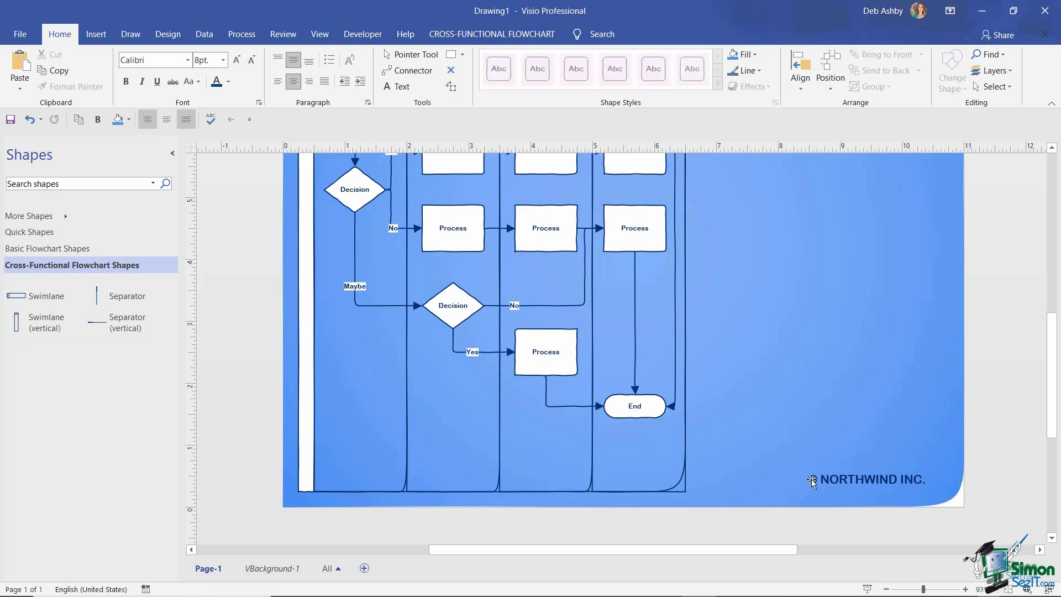
click(871, 483)
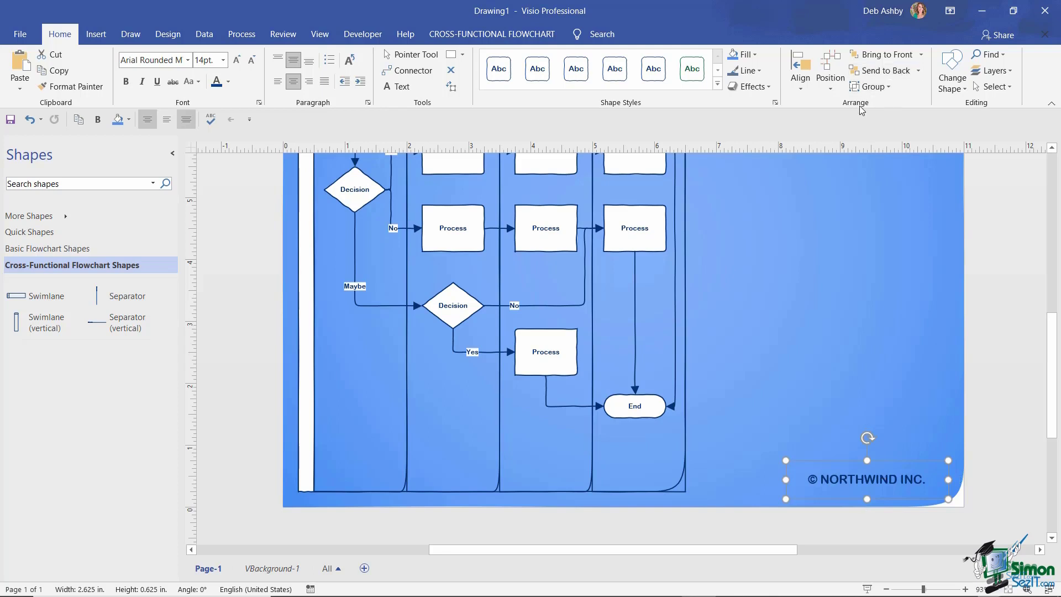
Send the copyright box to back and assign it to a new layer named Copyright.
click(919, 70)
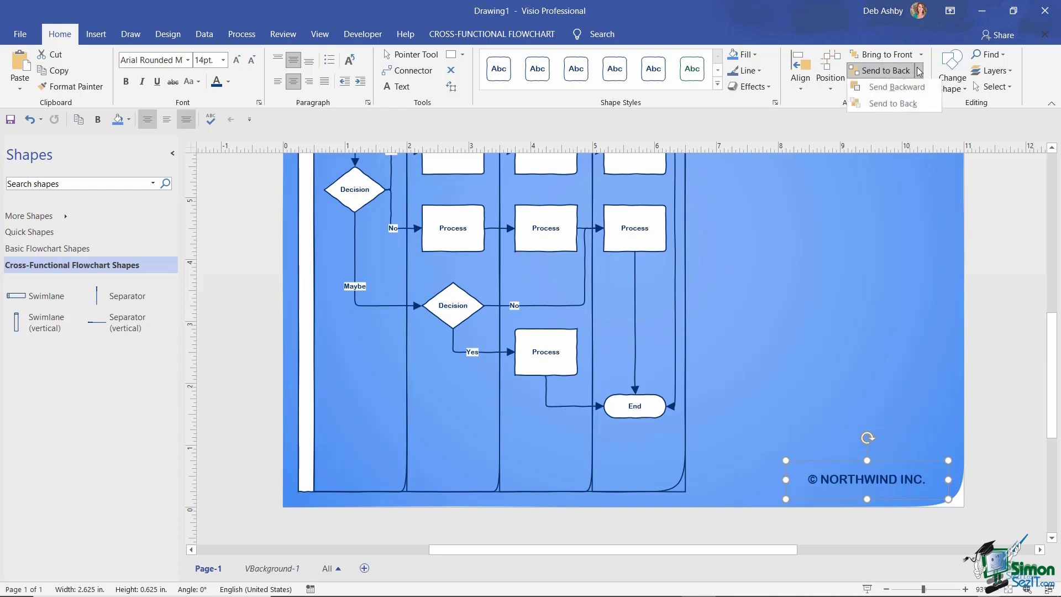
click(896, 105)
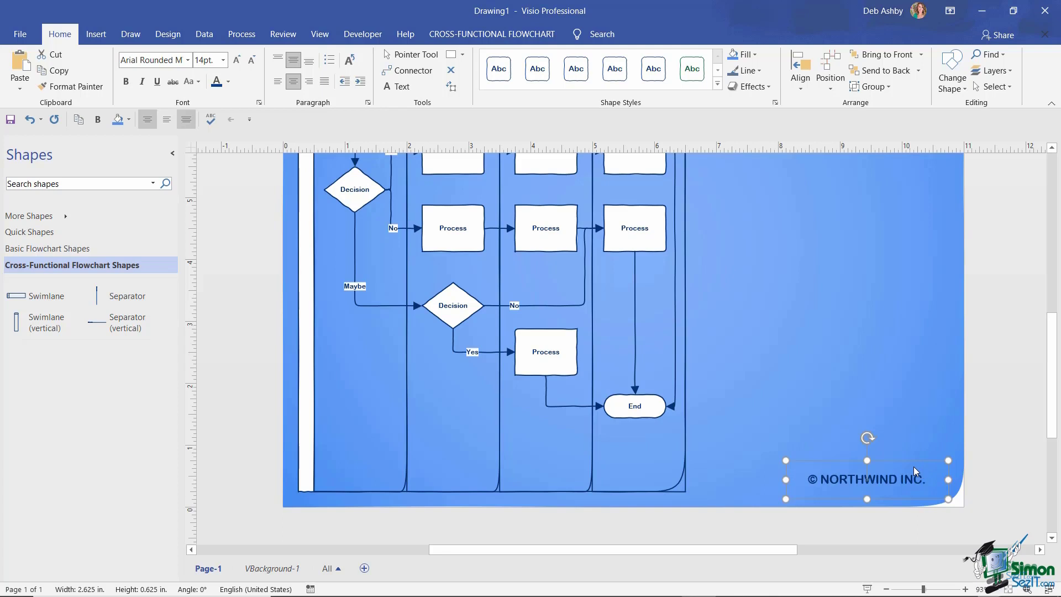
click(1012, 74)
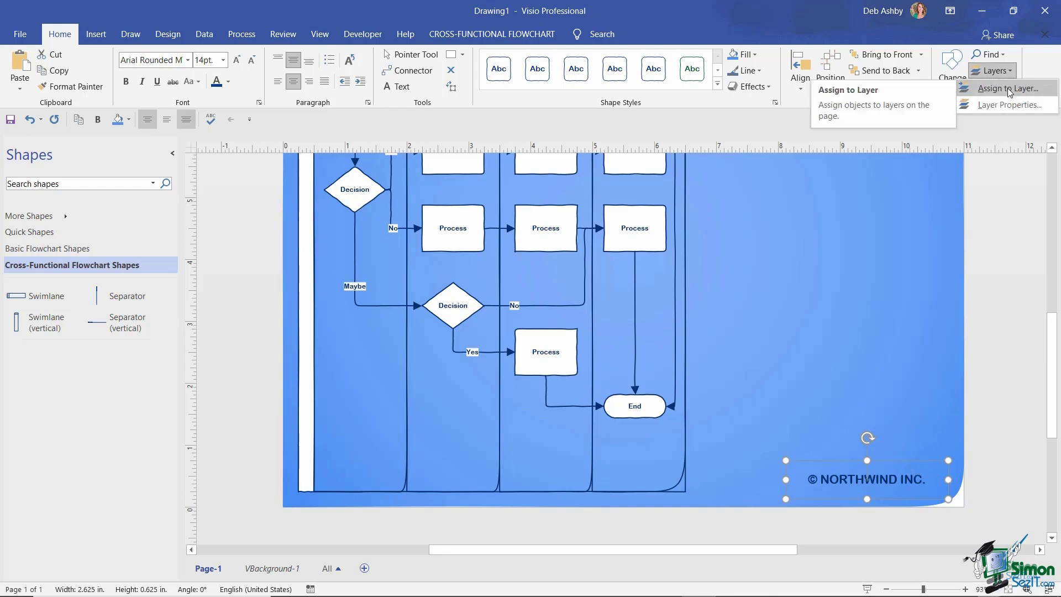
click(1009, 89)
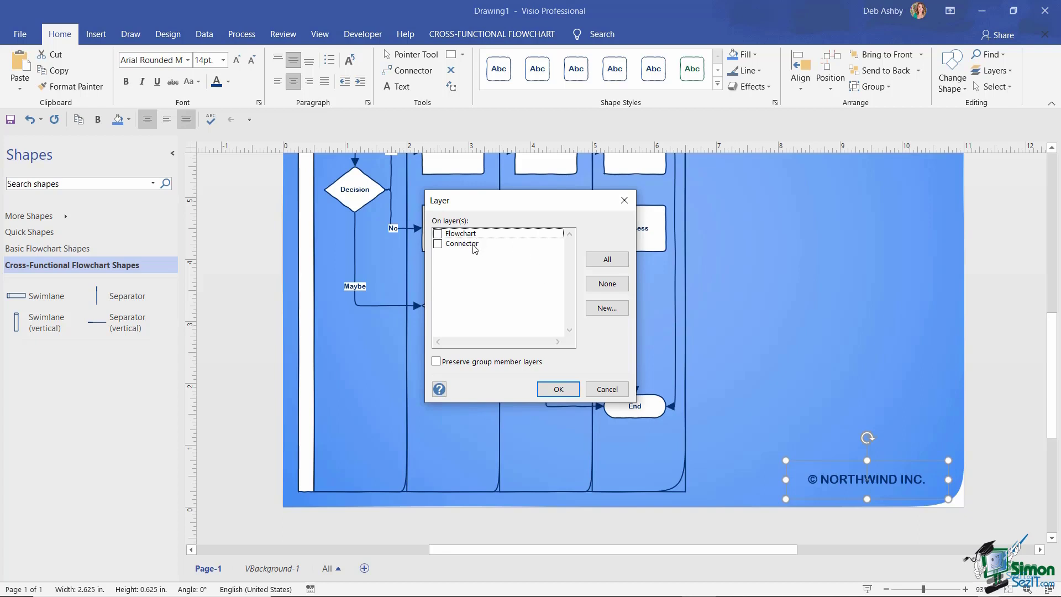
click(603, 307)
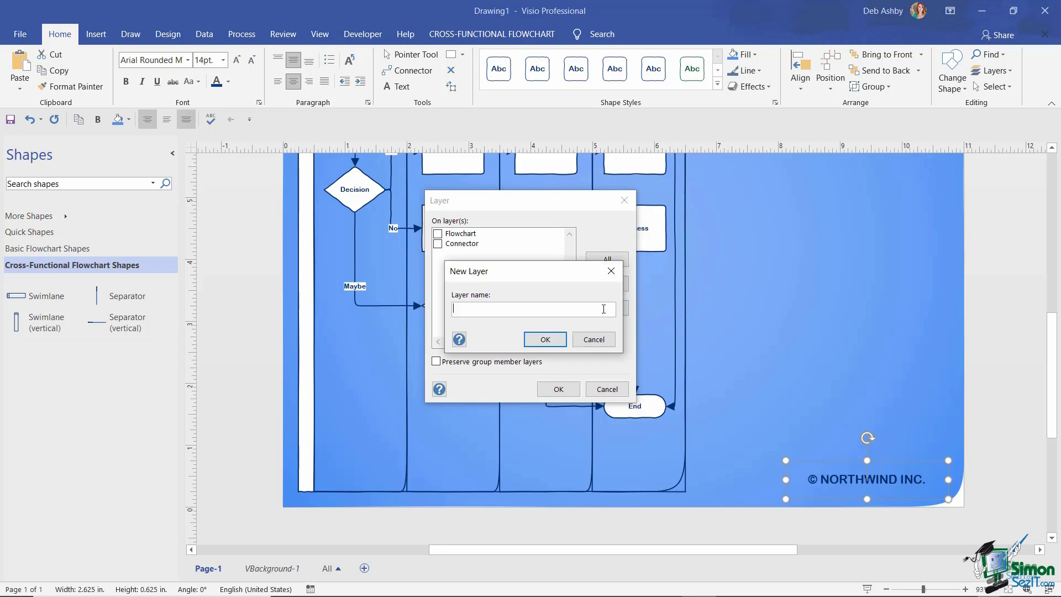
text(Copyright)
click(546, 339)
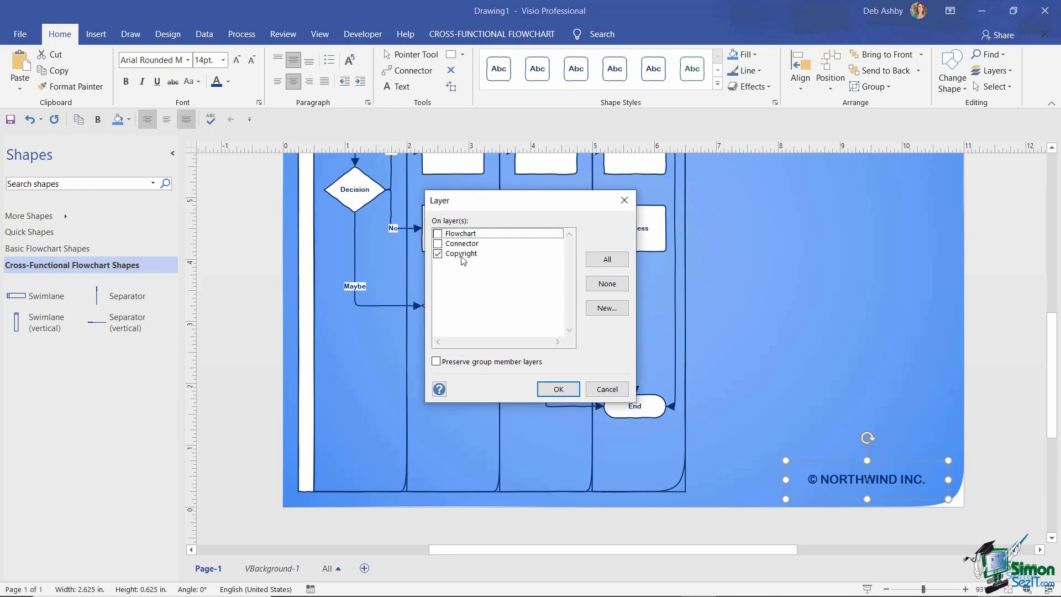
click(555, 387)
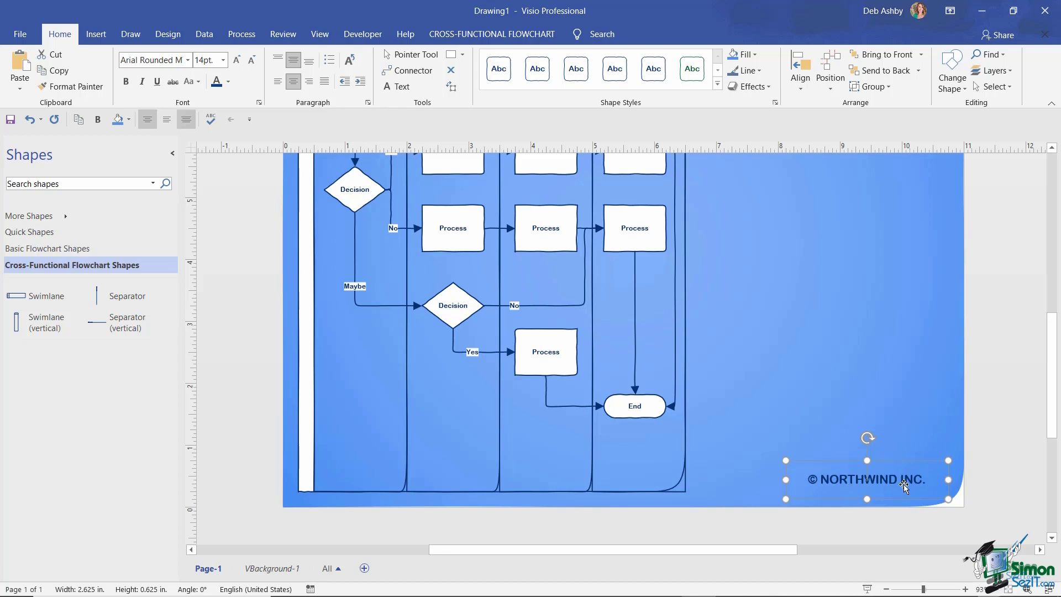
Tick Lock for the Copyright layer in Layer Properties.
click(808, 403)
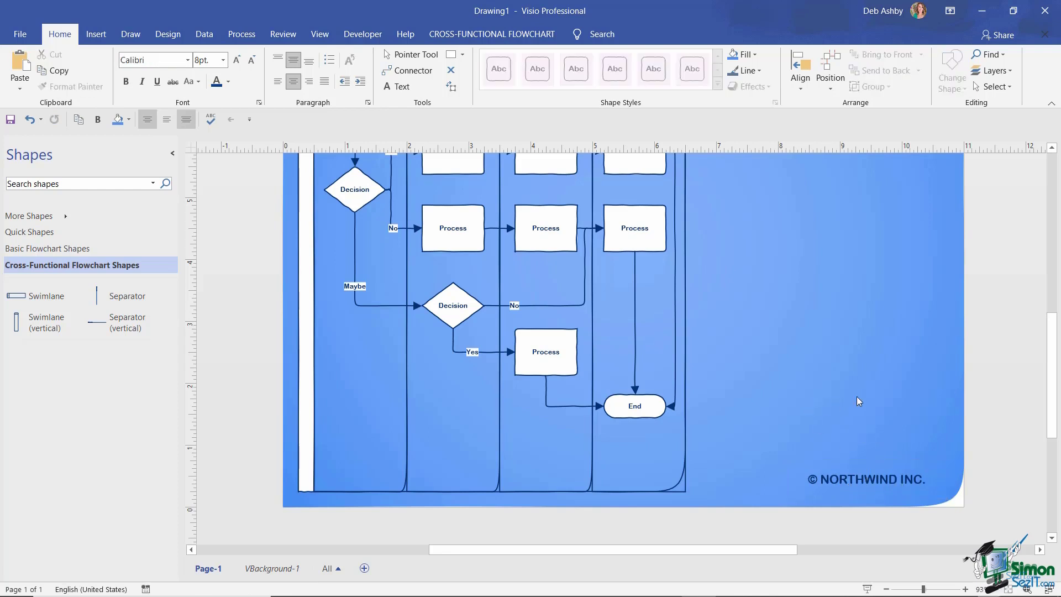
click(858, 481)
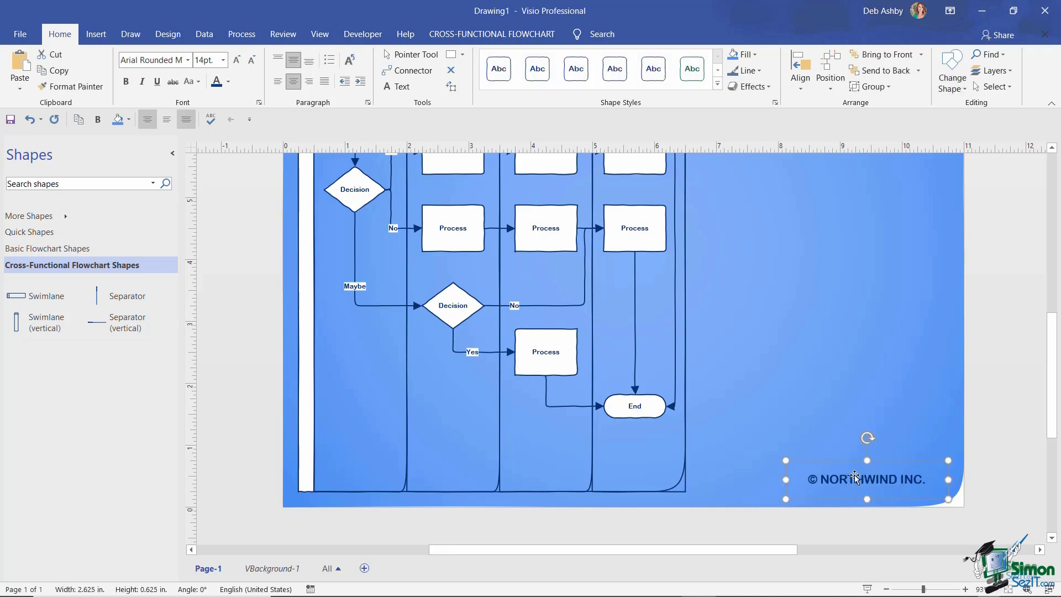
click(1009, 76)
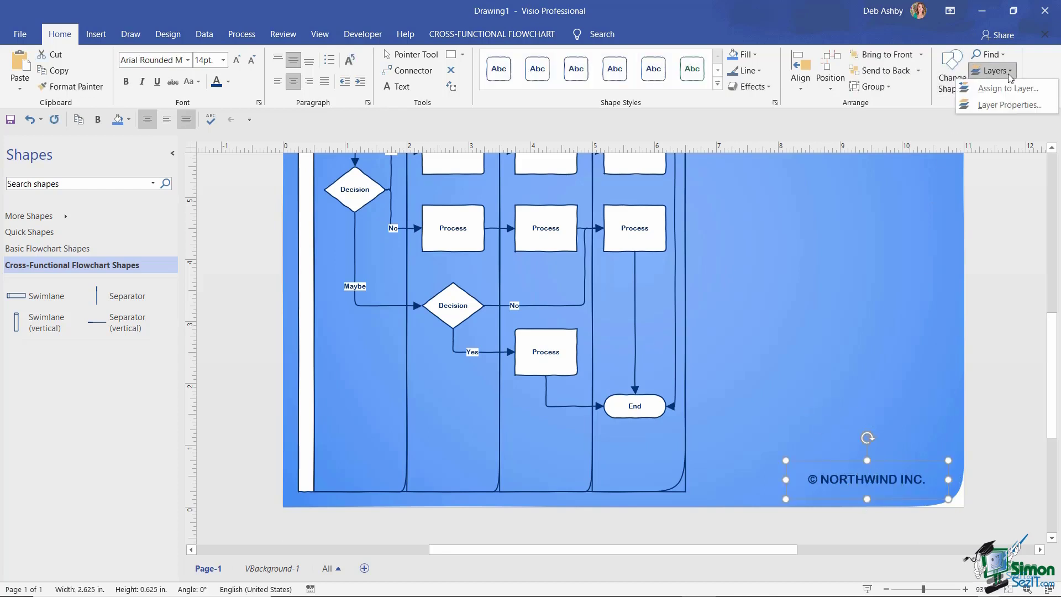
click(999, 105)
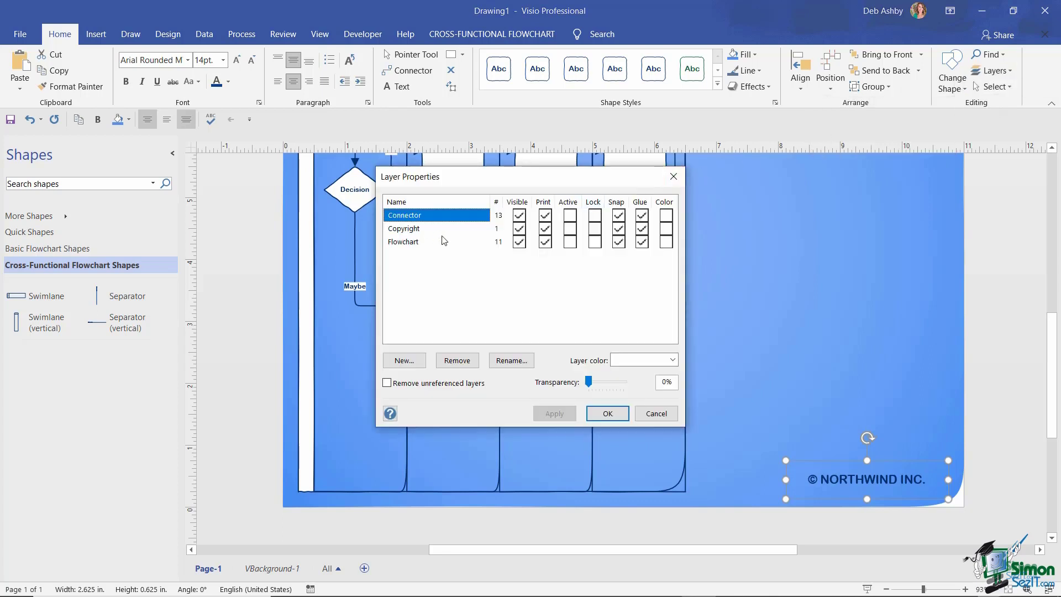
click(595, 229)
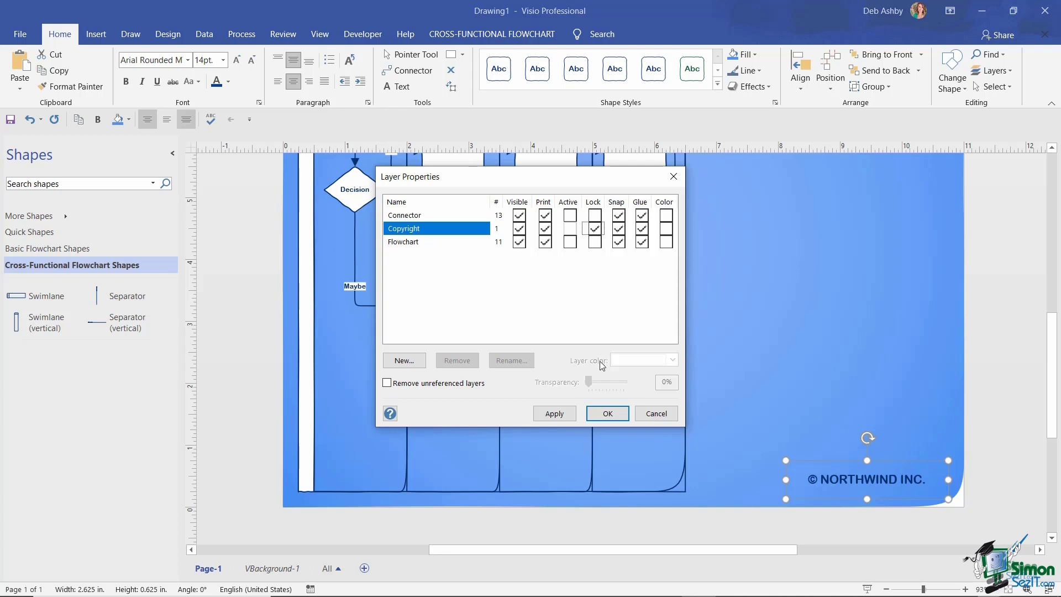
click(606, 414)
scroll(826, 285, up, 5)
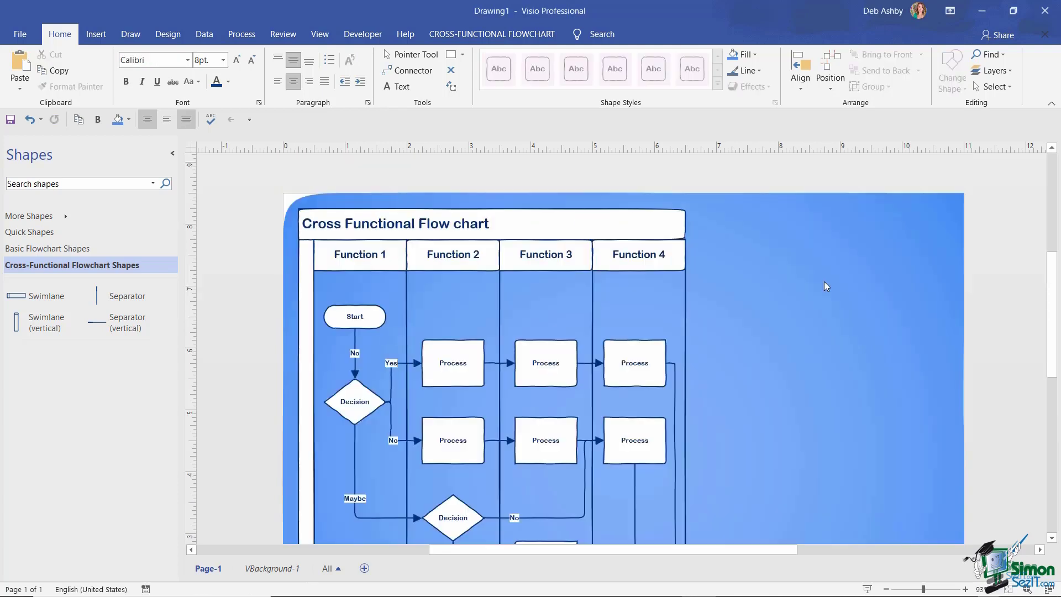
Add a vertical swimlane to the right of Function 4.
click(659, 258)
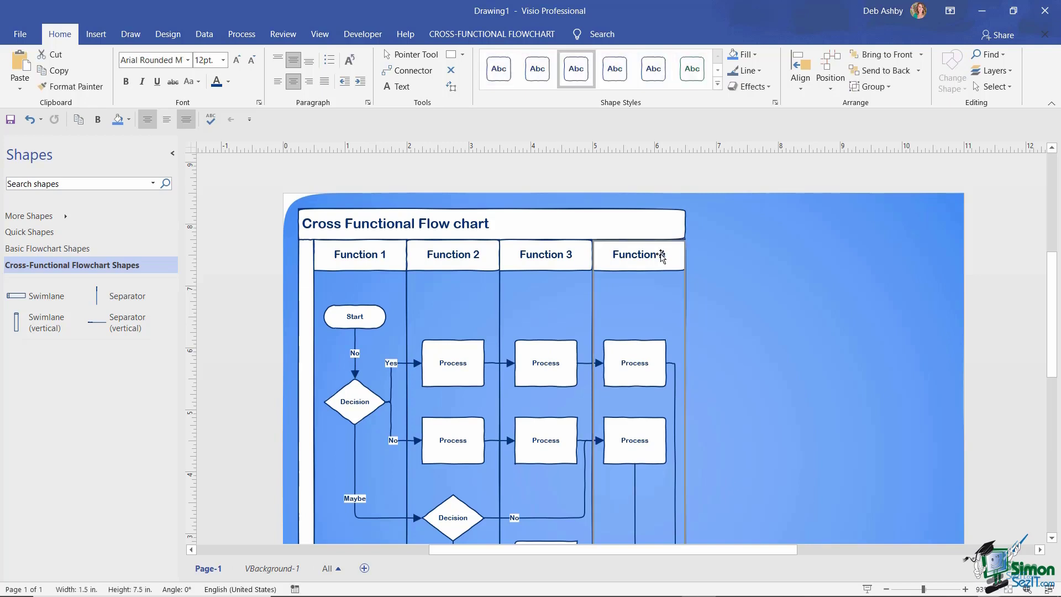
click(514, 35)
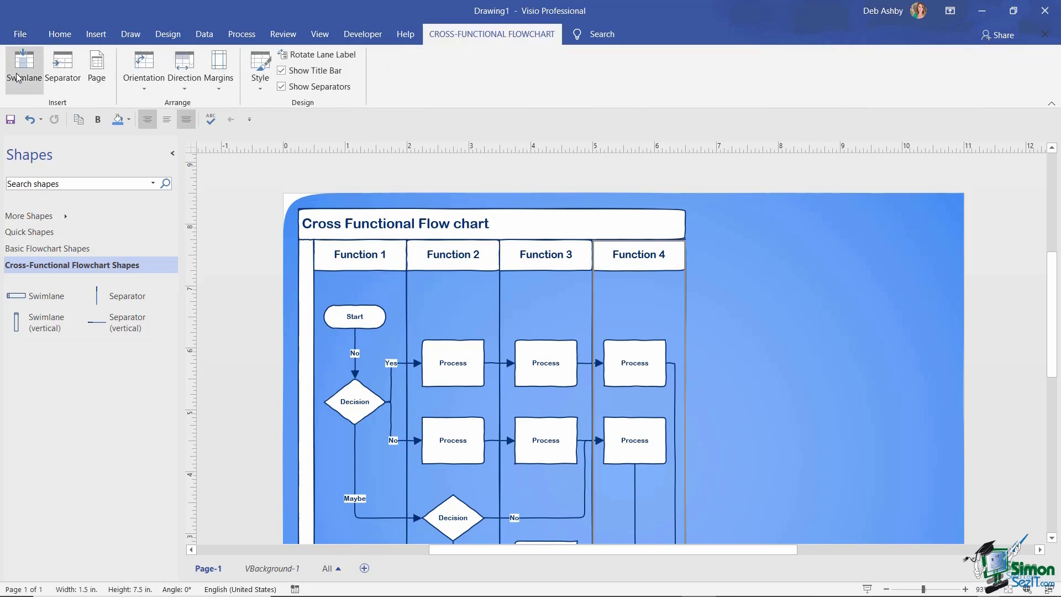
click(16, 78)
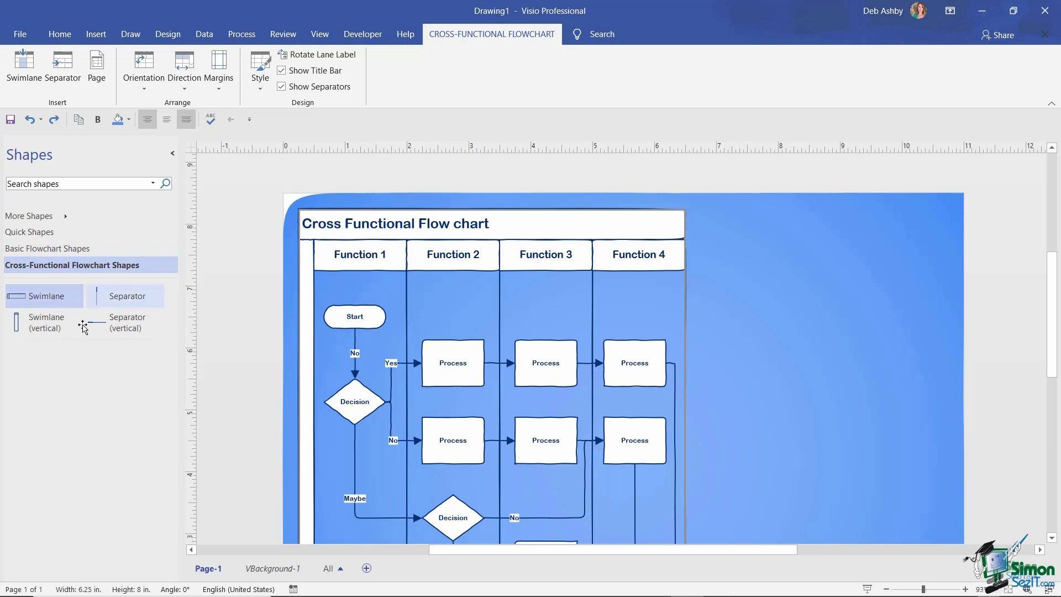
drag(34, 326, 734, 465)
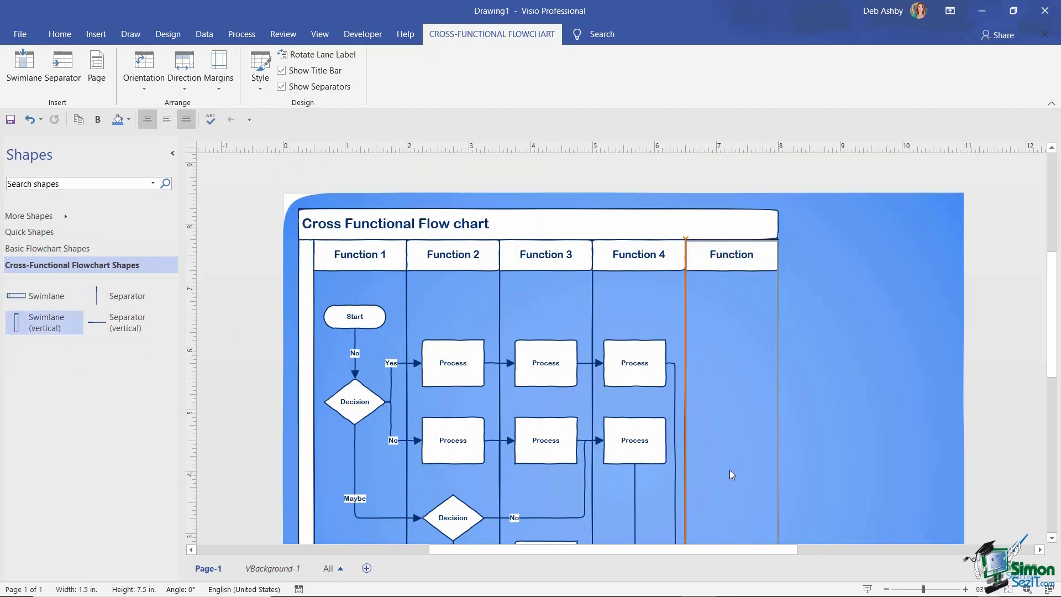
click(837, 398)
Copy Function 4's Process and End shapes and place the copies down the new lane.
scroll(845, 332, down, 2)
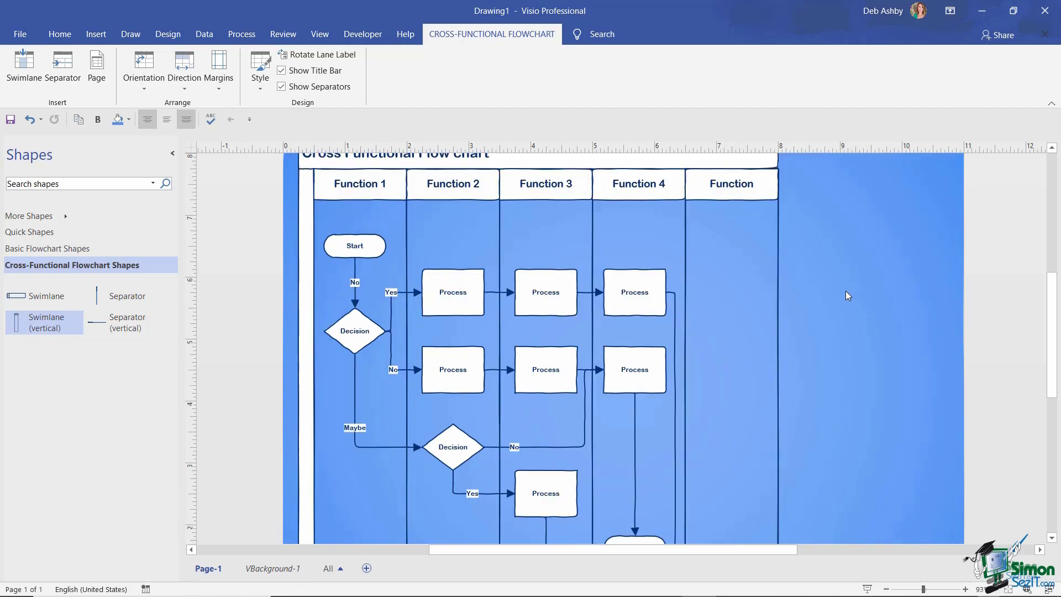
scroll(846, 290, down, 2)
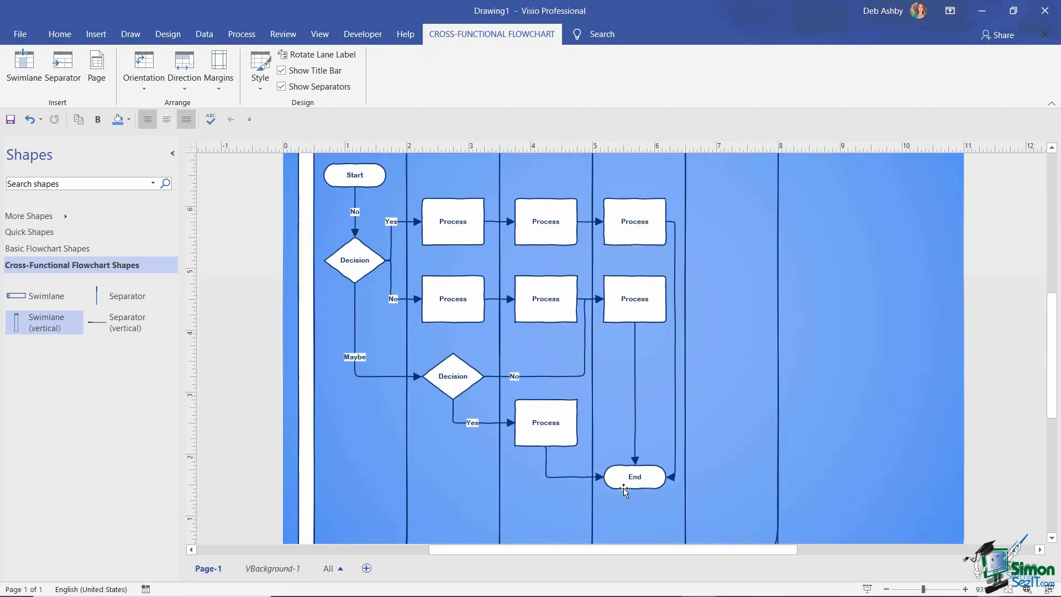
scroll(872, 270, up, 3)
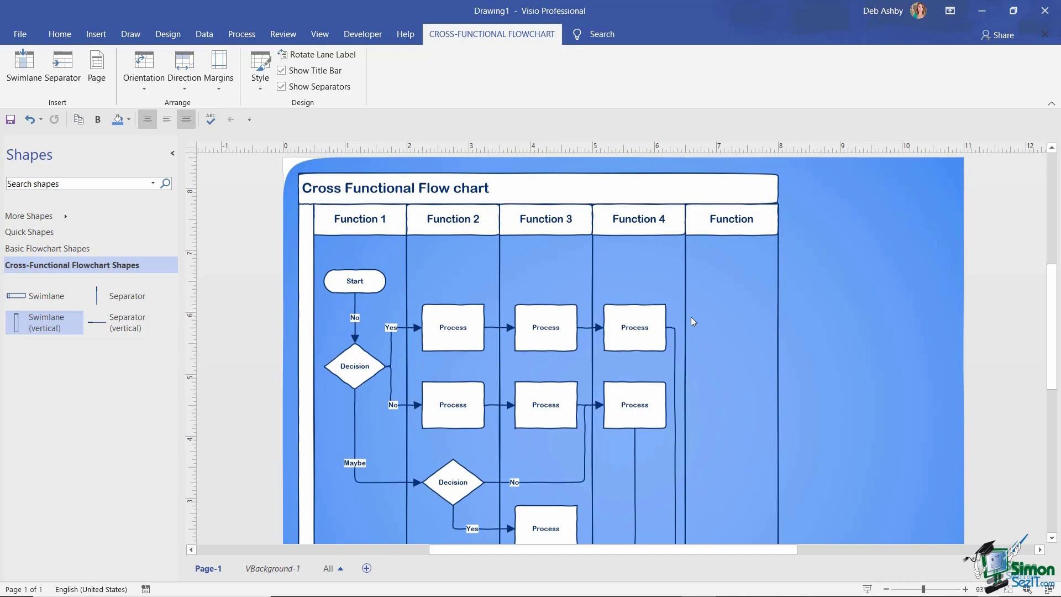
scroll(730, 221, down, 2)
mouse_move(599, 211)
mouse_down()
mouse_move(685, 418)
mouse_move(684, 538)
mouse_up()
key(ctrl+c)
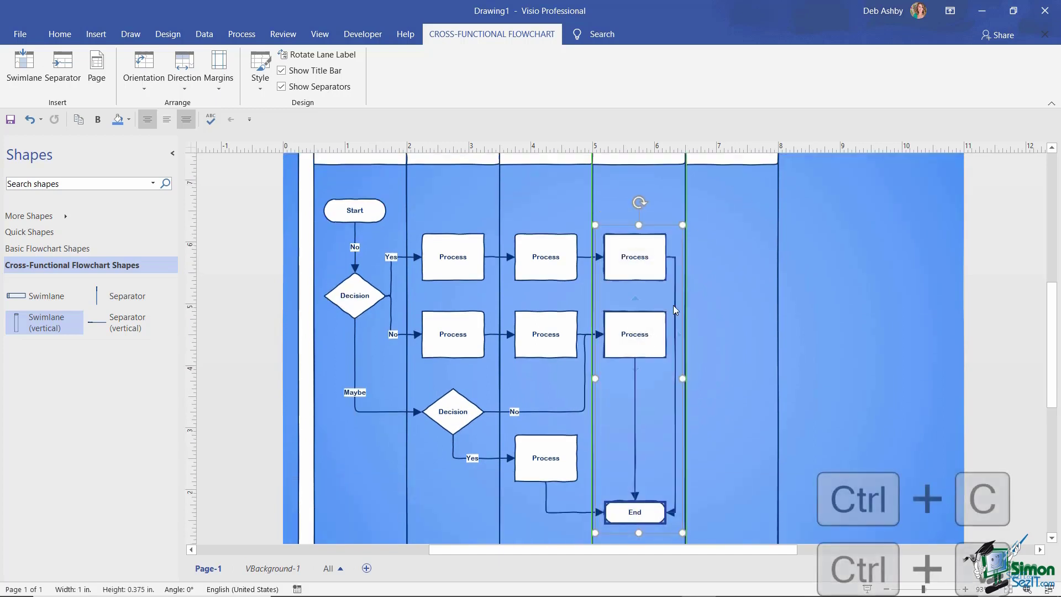
click(725, 256)
key(ctrl+v)
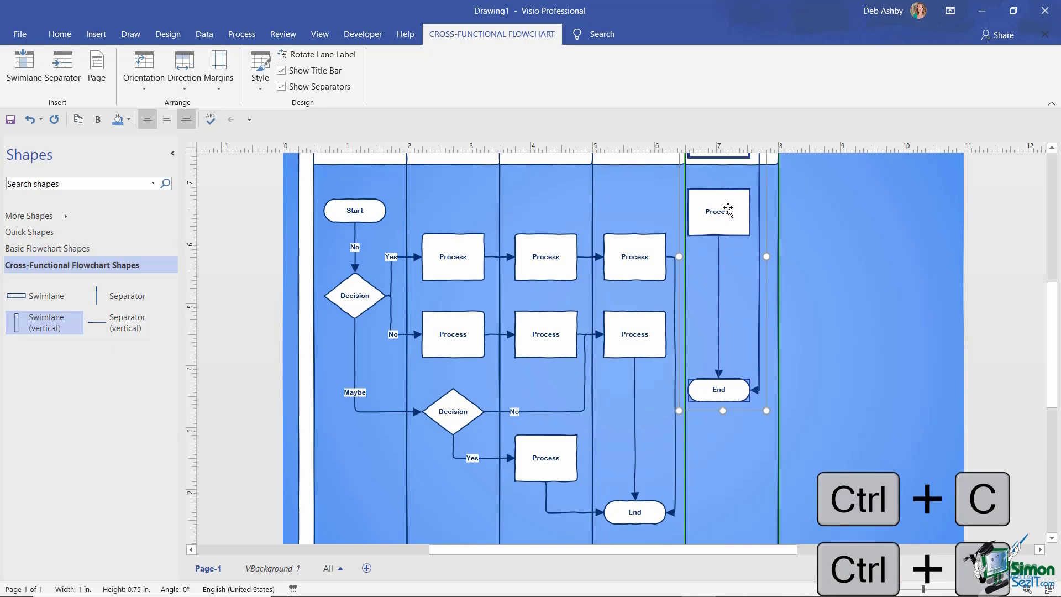
drag(728, 209, 728, 330)
drag(728, 330, 732, 333)
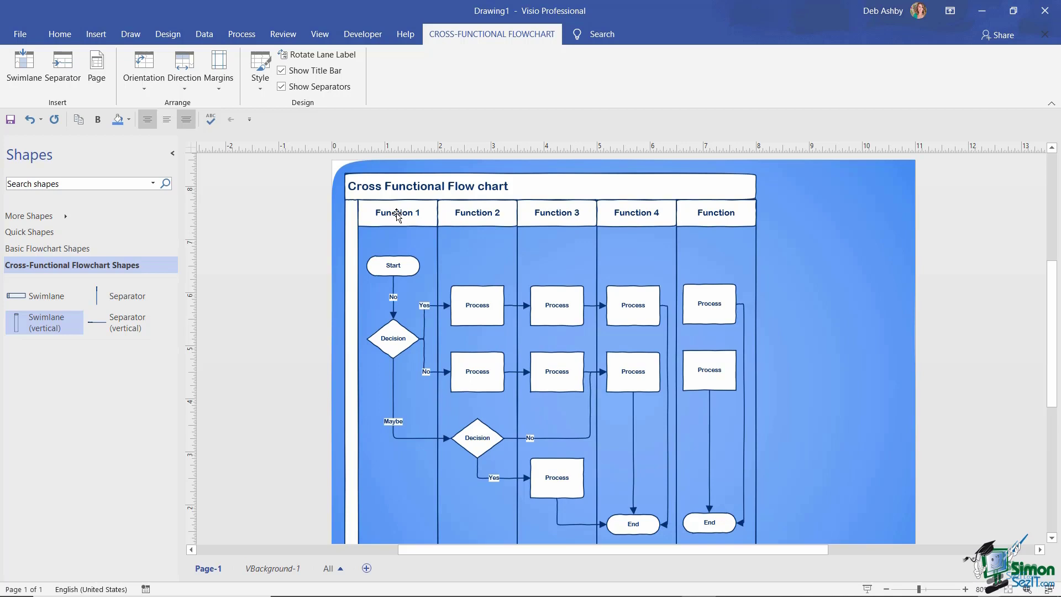
Rename the lanes Management, Administration, Accounts, Production and Despatch.
click(397, 215)
double_click(397, 214)
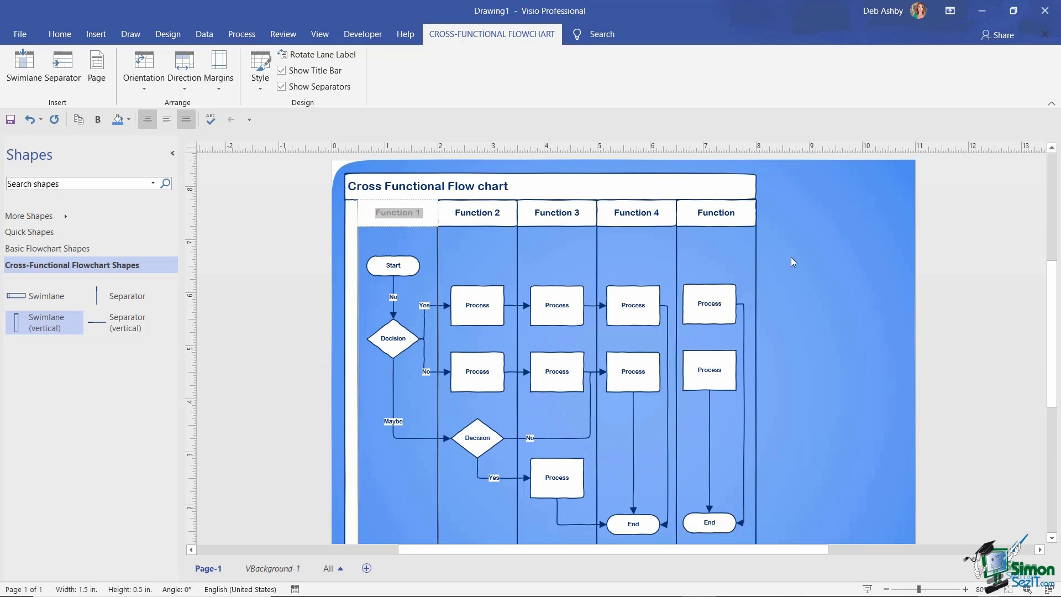
click(836, 265)
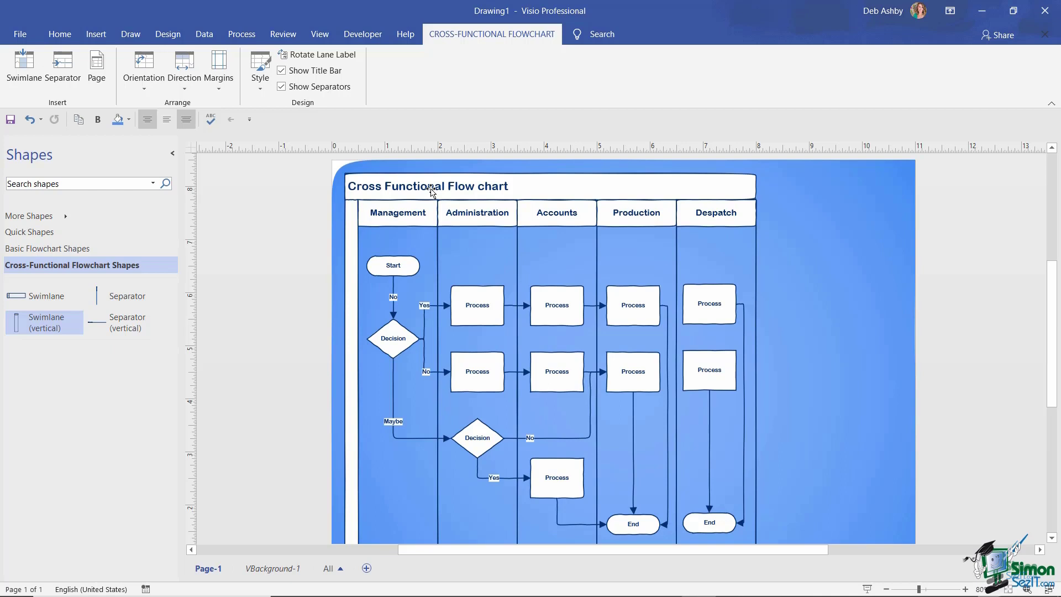
key(alt+n)
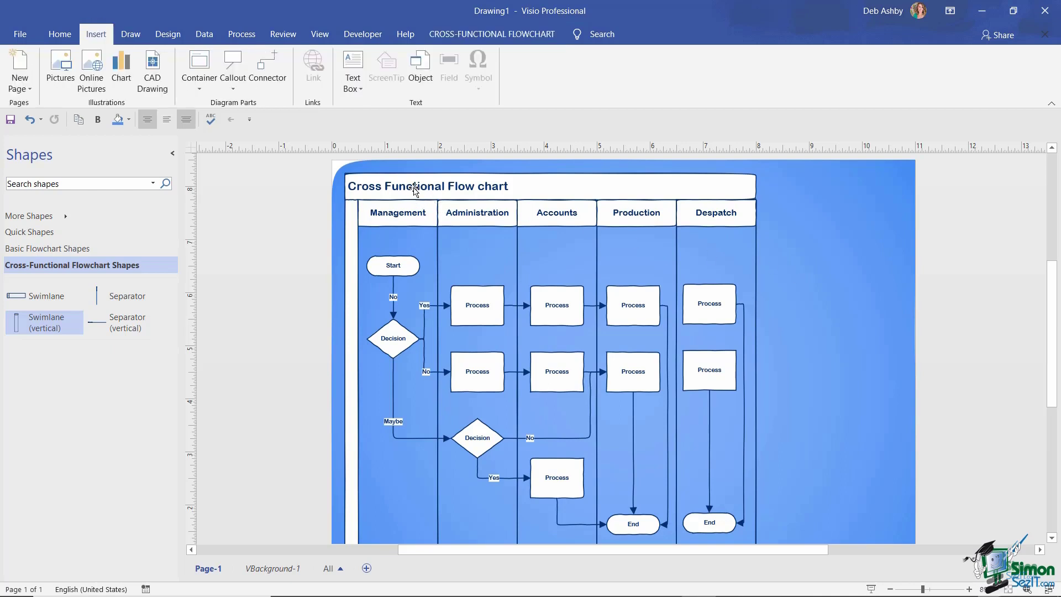
Replace the title text with the Document Info Company field, showing Sample Company.
double_click(414, 189)
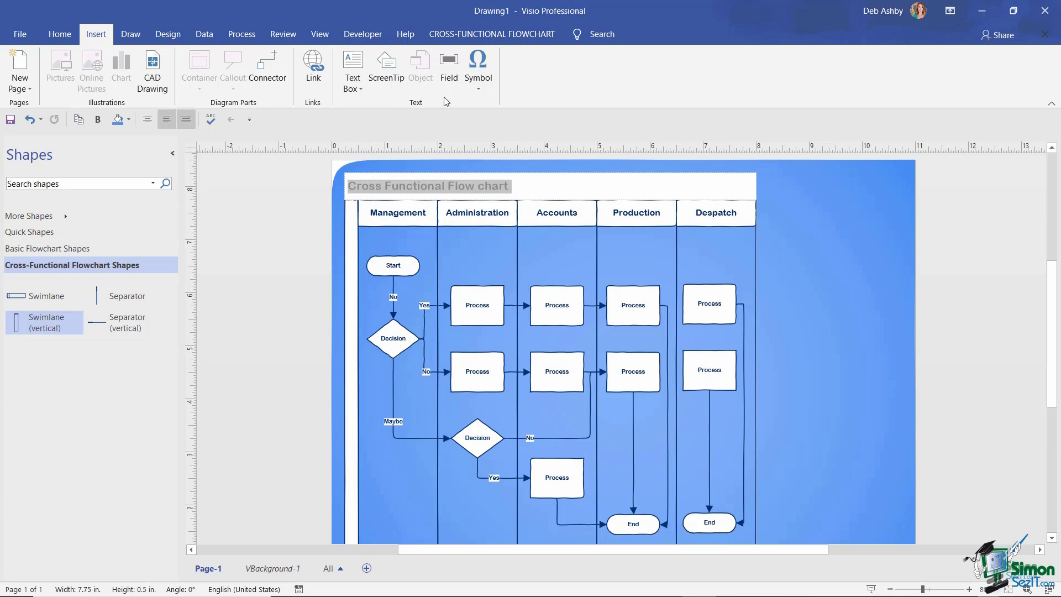
click(449, 67)
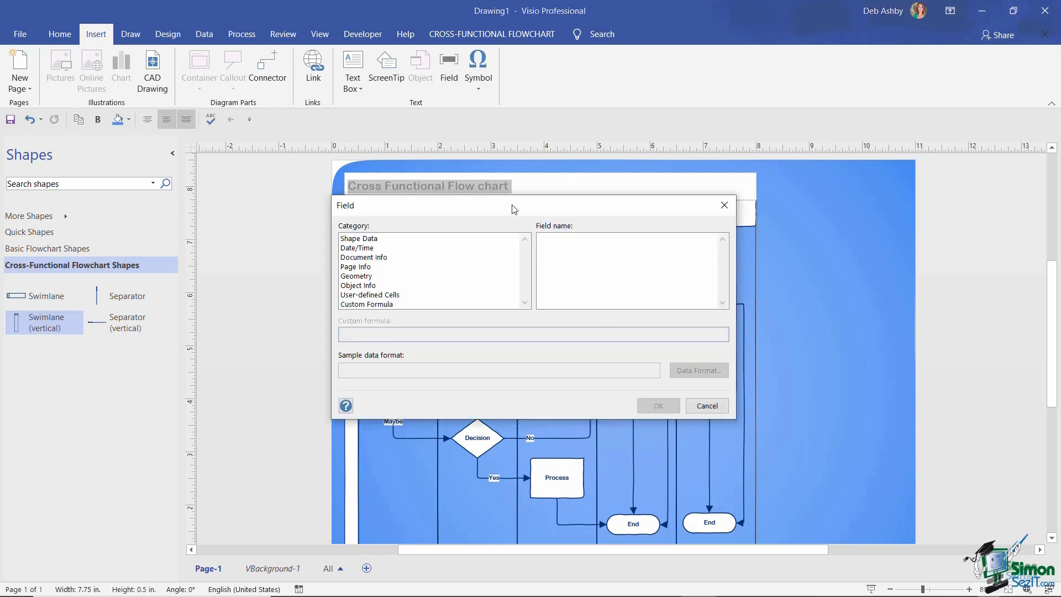
drag(514, 209, 709, 175)
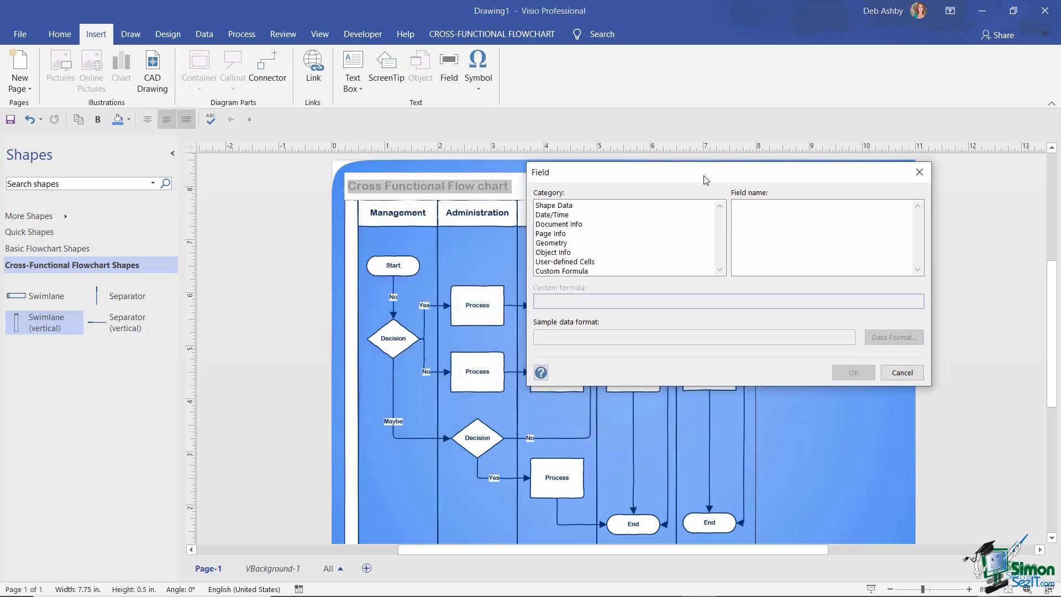
click(580, 225)
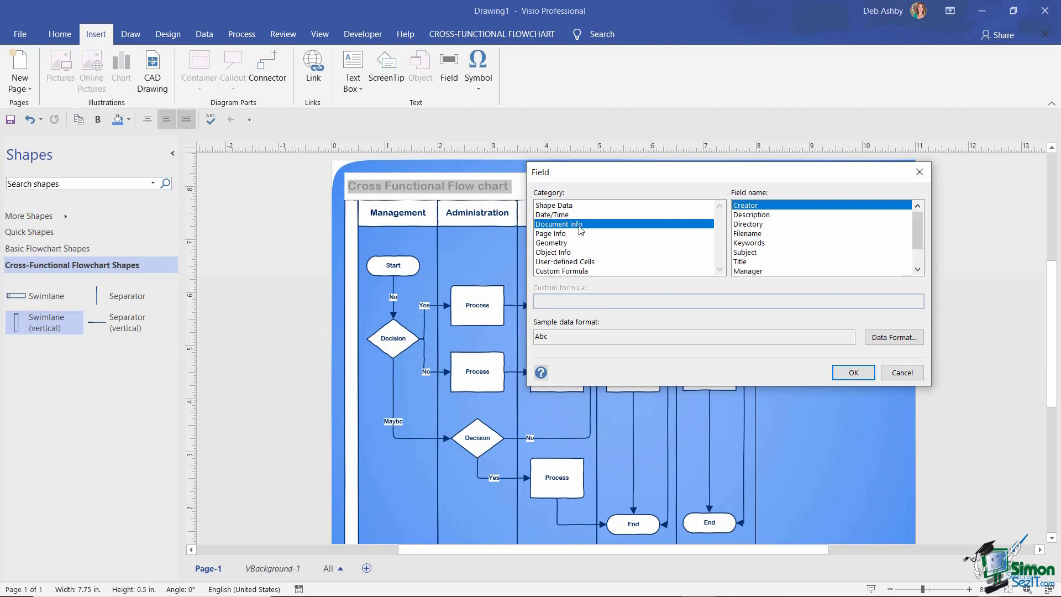
drag(917, 227, 918, 237)
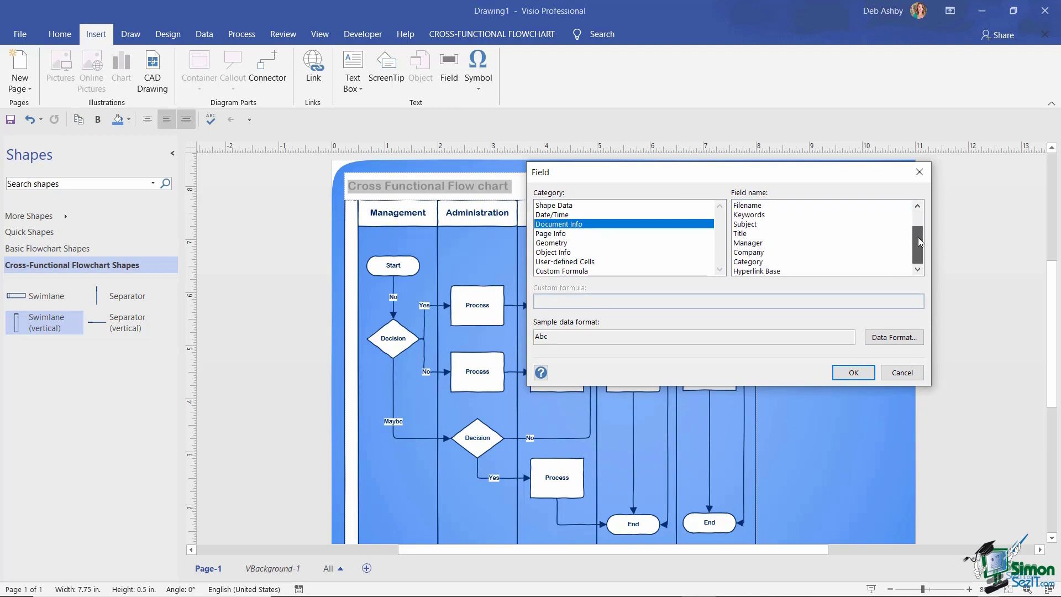
click(756, 254)
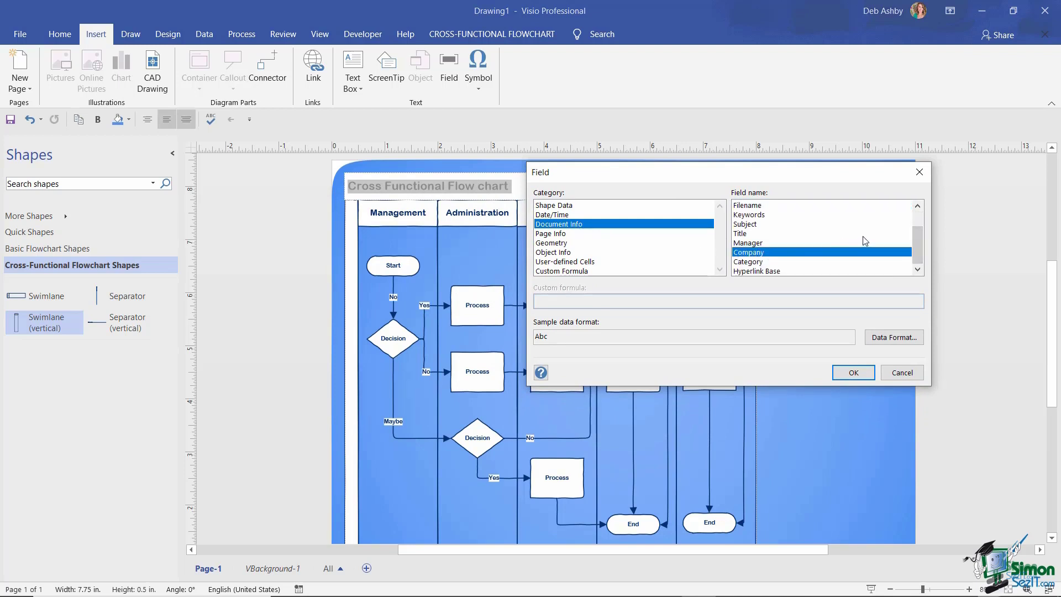
click(854, 373)
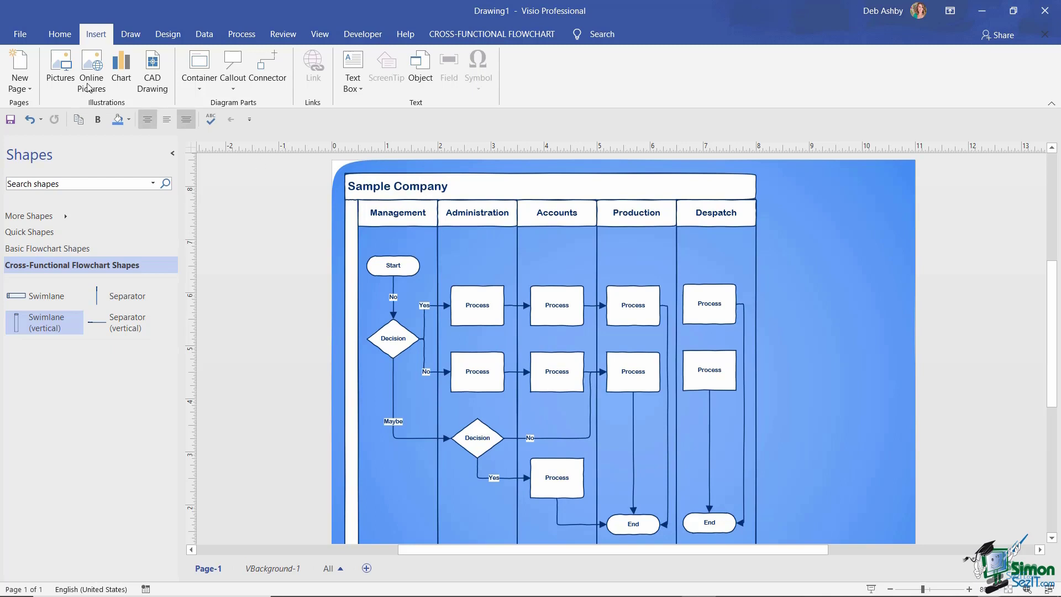
Change the document's Company property from Sample Company to 'Admin Team'.
click(18, 35)
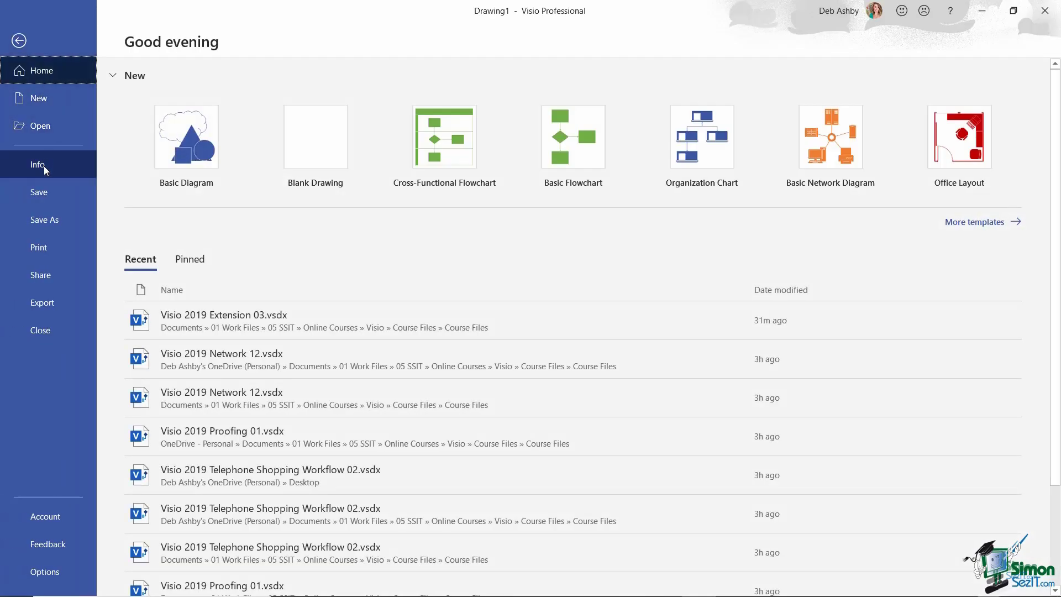
click(44, 166)
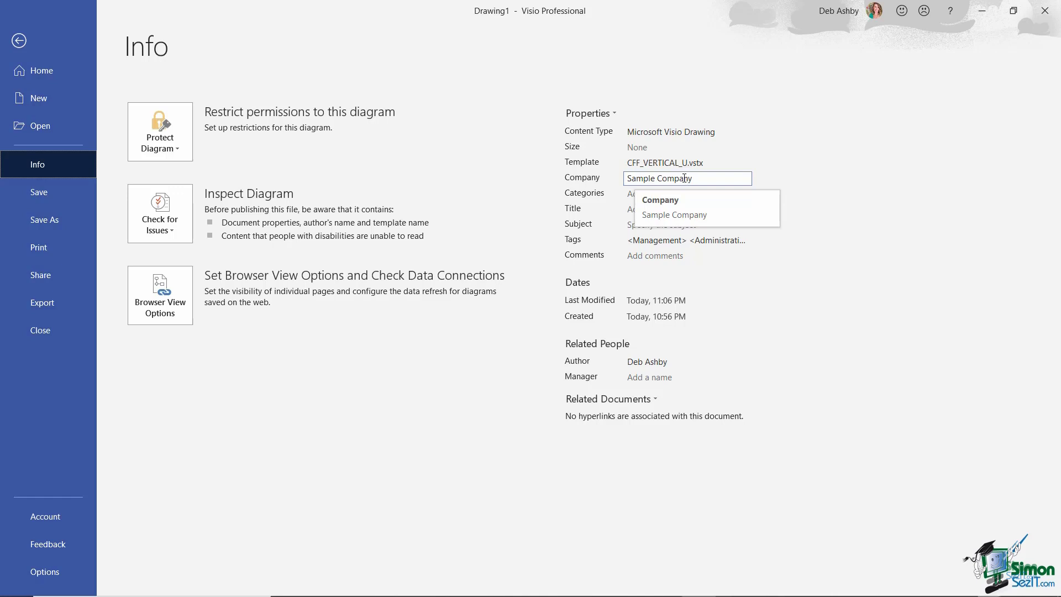
drag(704, 179, 616, 181)
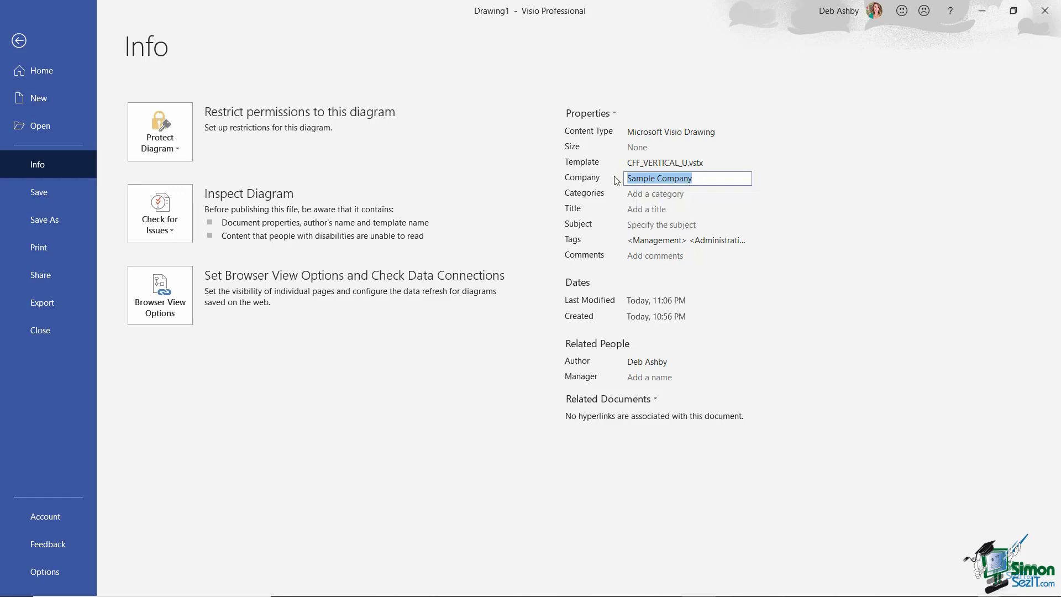
text(Sim)
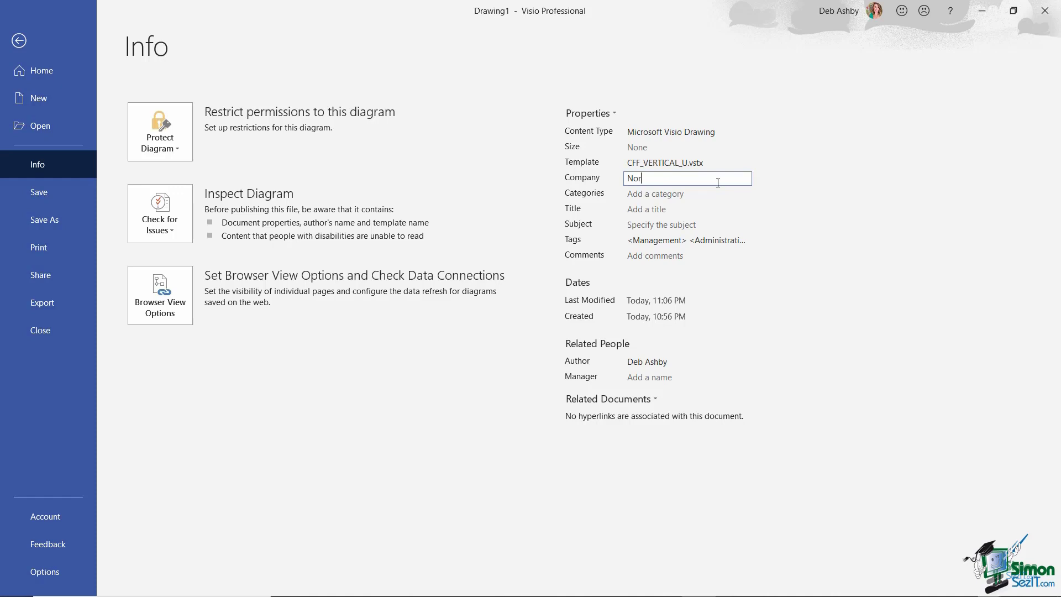
key(BackSpace)
key(BackSpace)
key(BackSpace)
text(Admin Team)
click(19, 43)
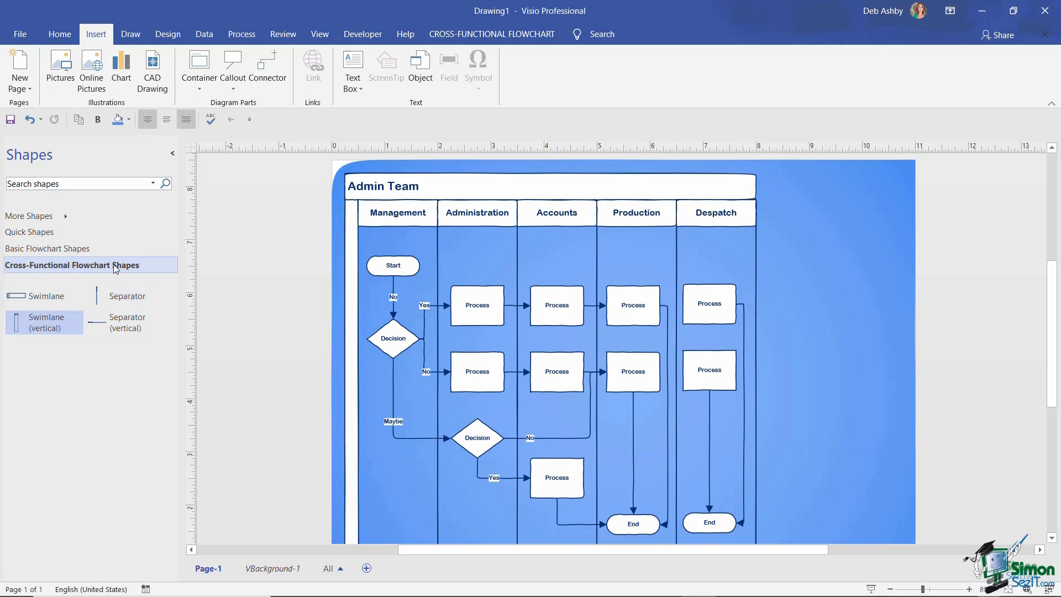
click(76, 249)
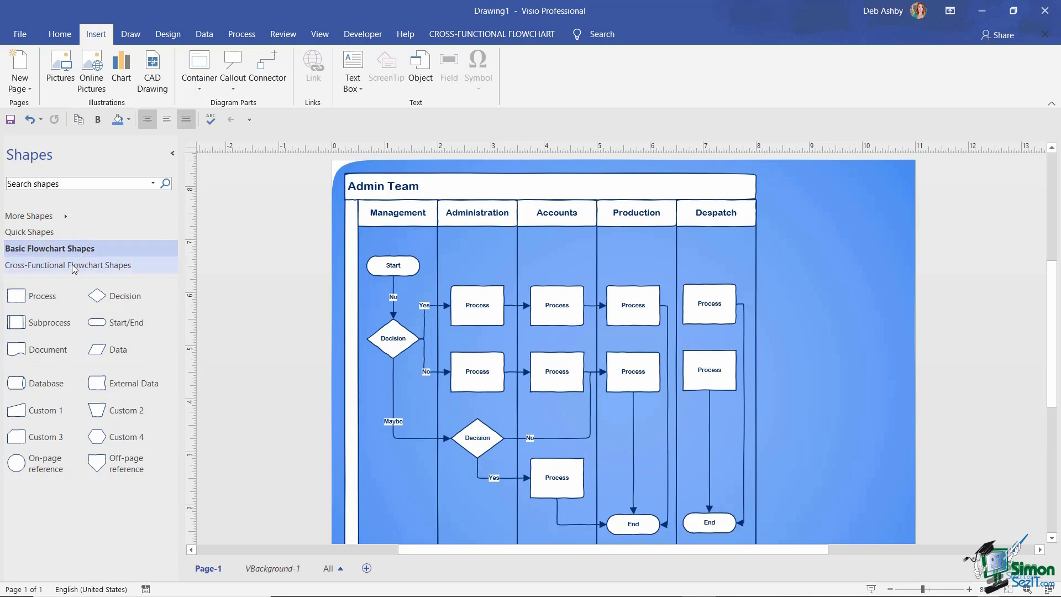
click(72, 265)
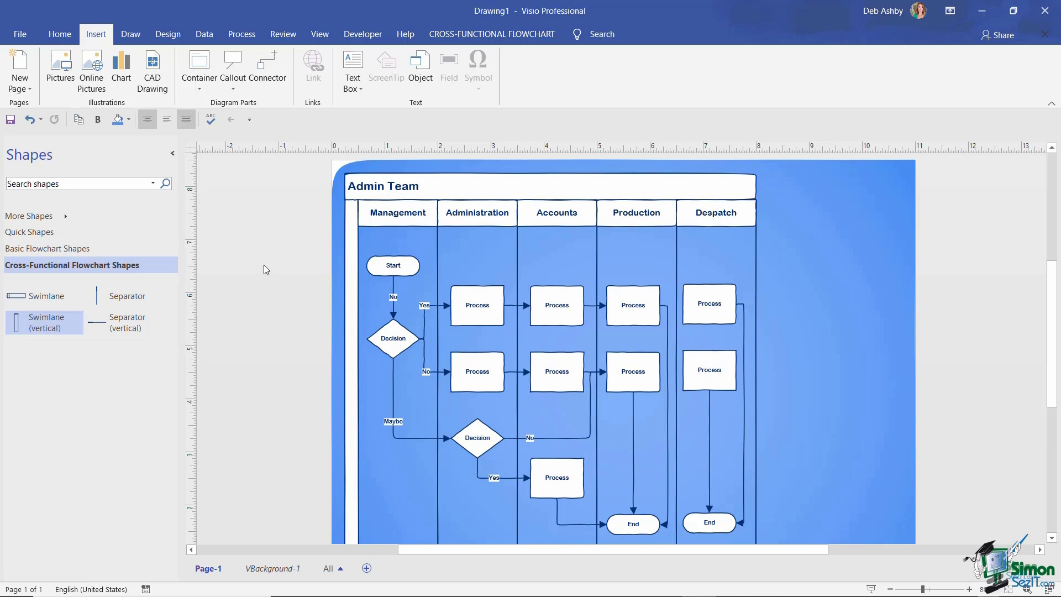
Create and open a new Northwind Templates folder inside Course Files in Save As.
click(20, 33)
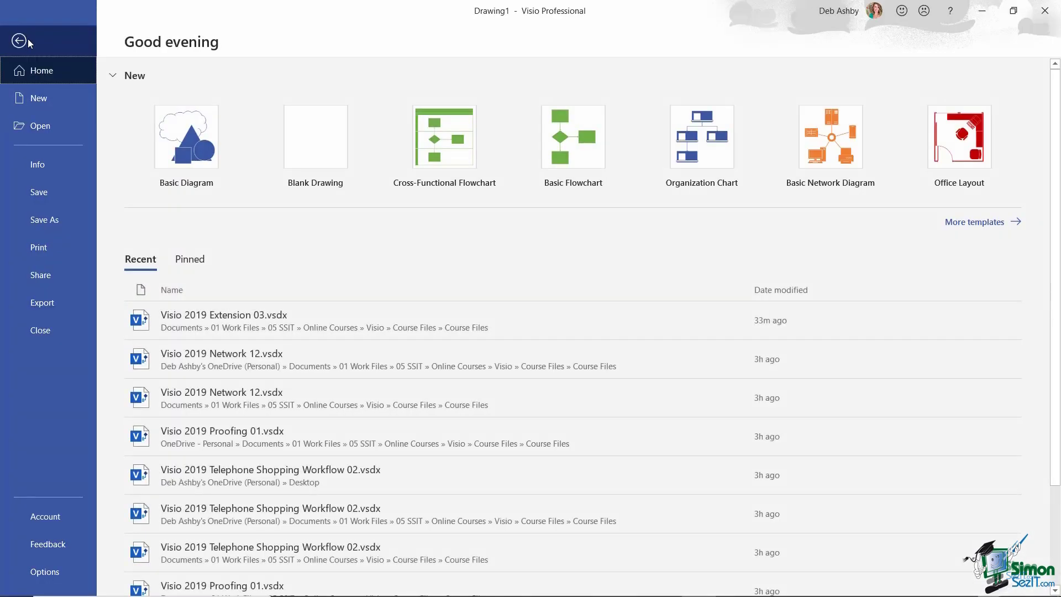
click(44, 218)
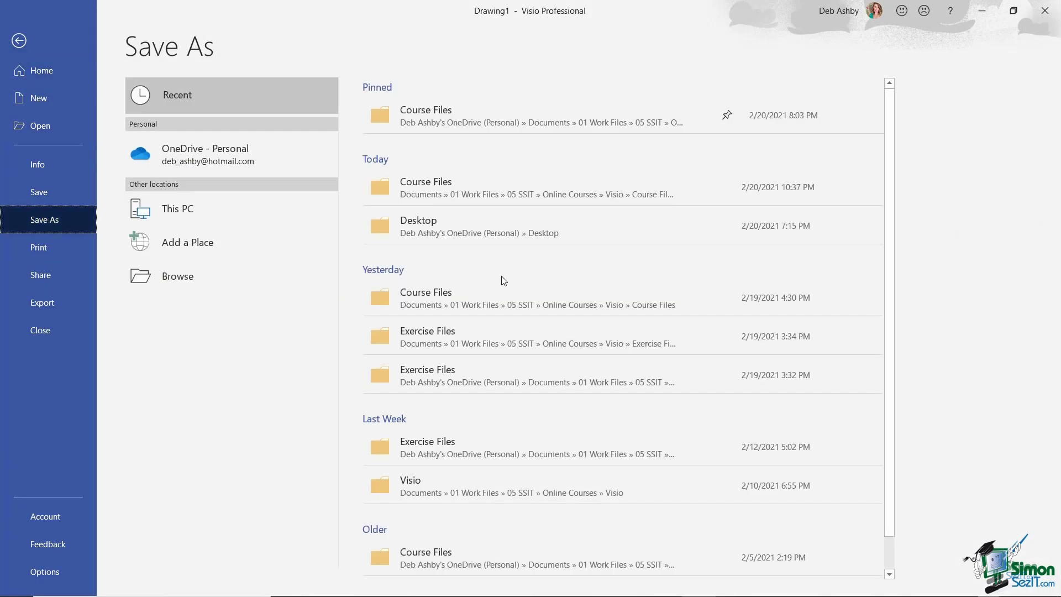
click(493, 118)
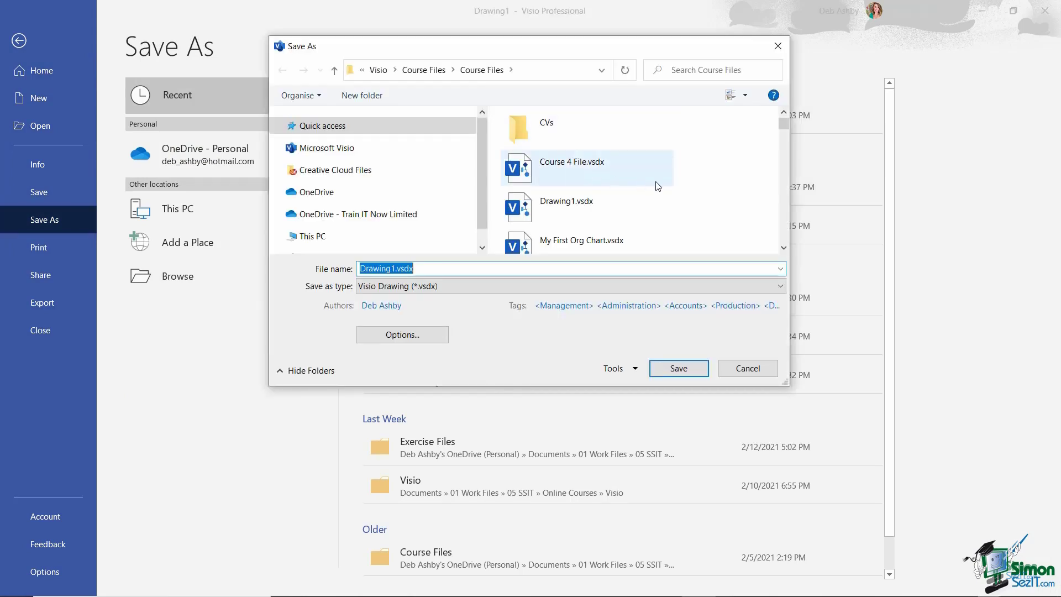
click(364, 97)
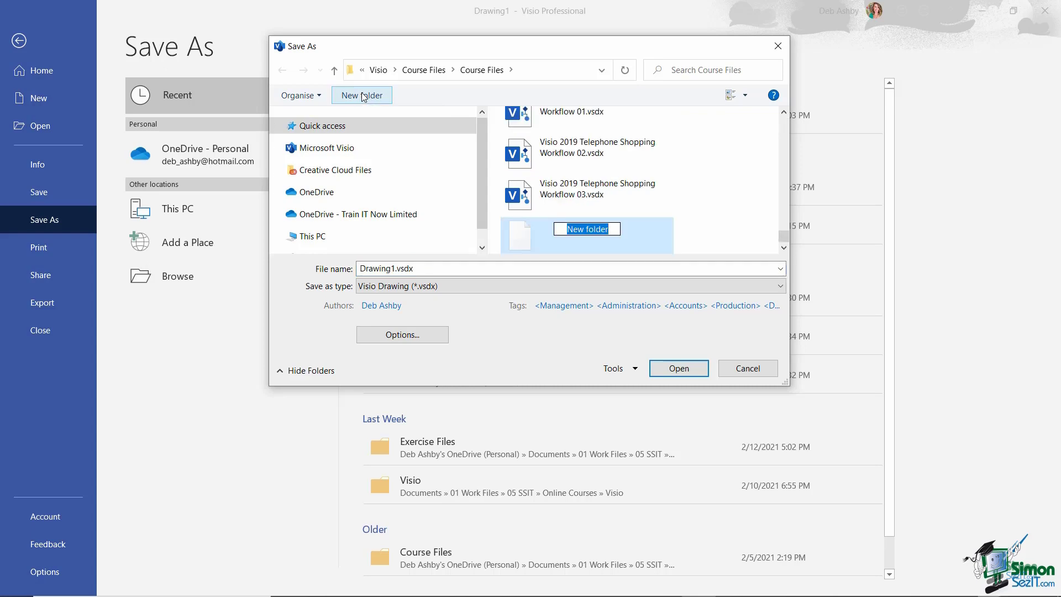
text(North)
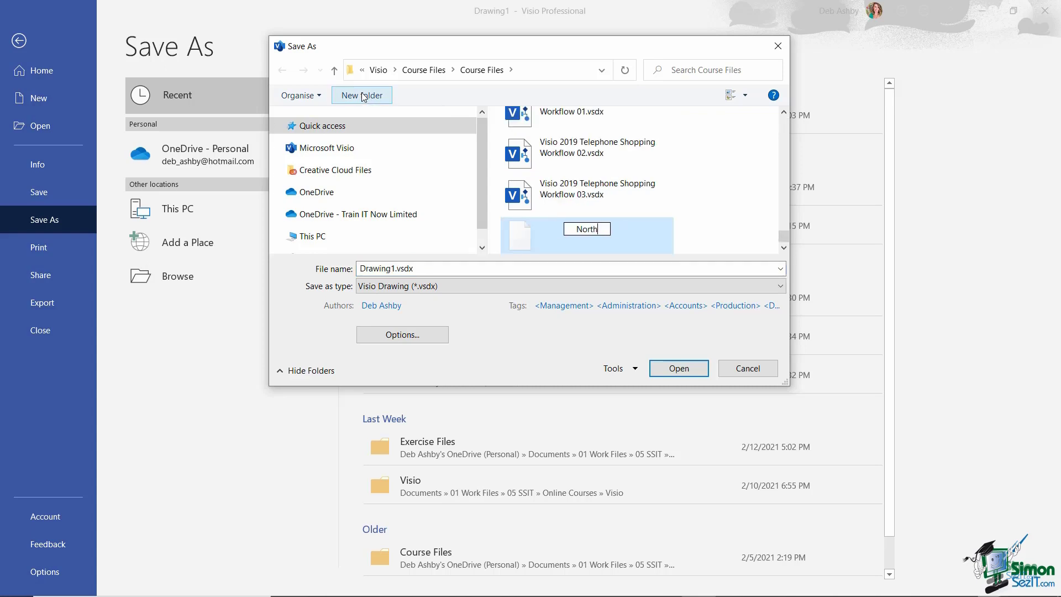
text(wind Templates)
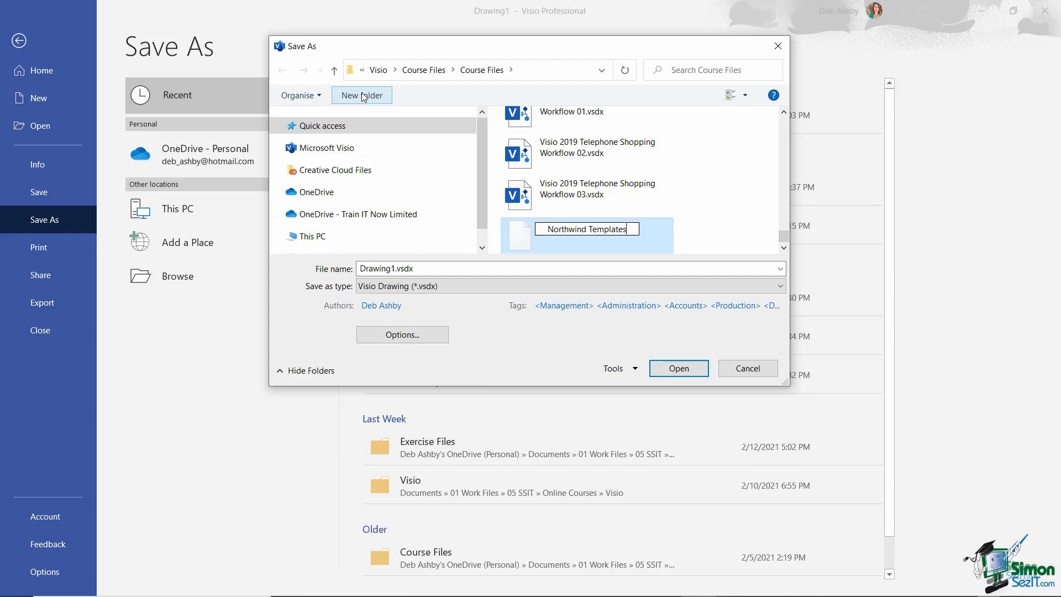
key(Return)
key(Return)
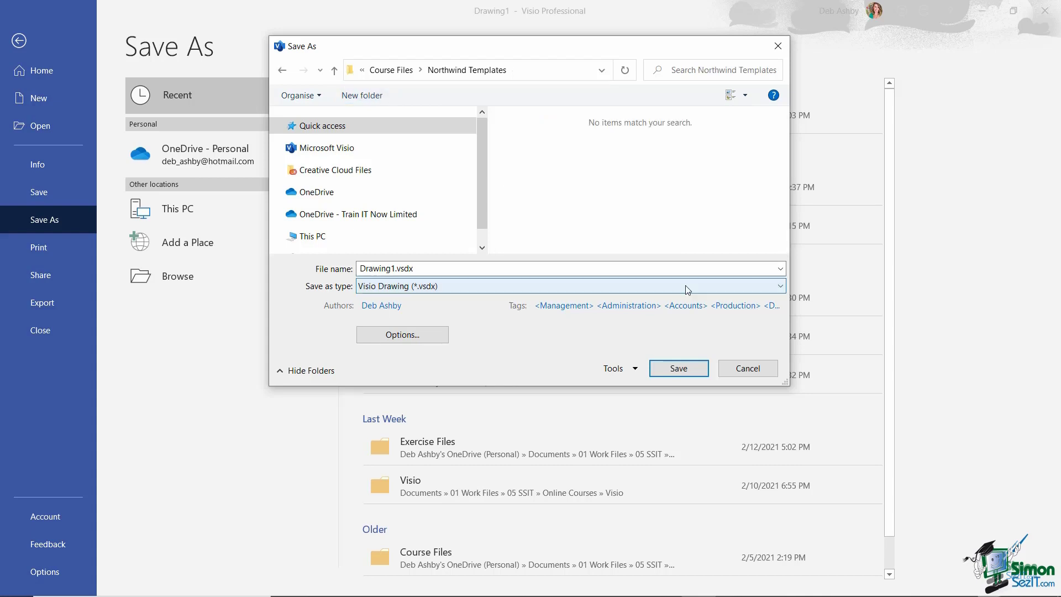
Save the drawing as Visio template 'Visio 2019 Section Workflow Template.vstx'.
click(779, 287)
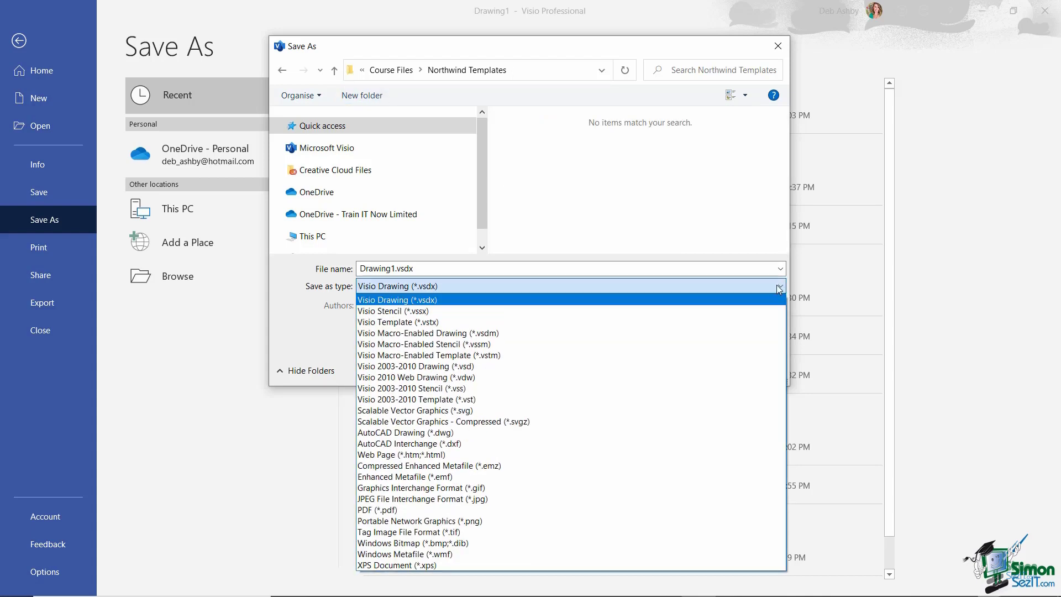
click(483, 327)
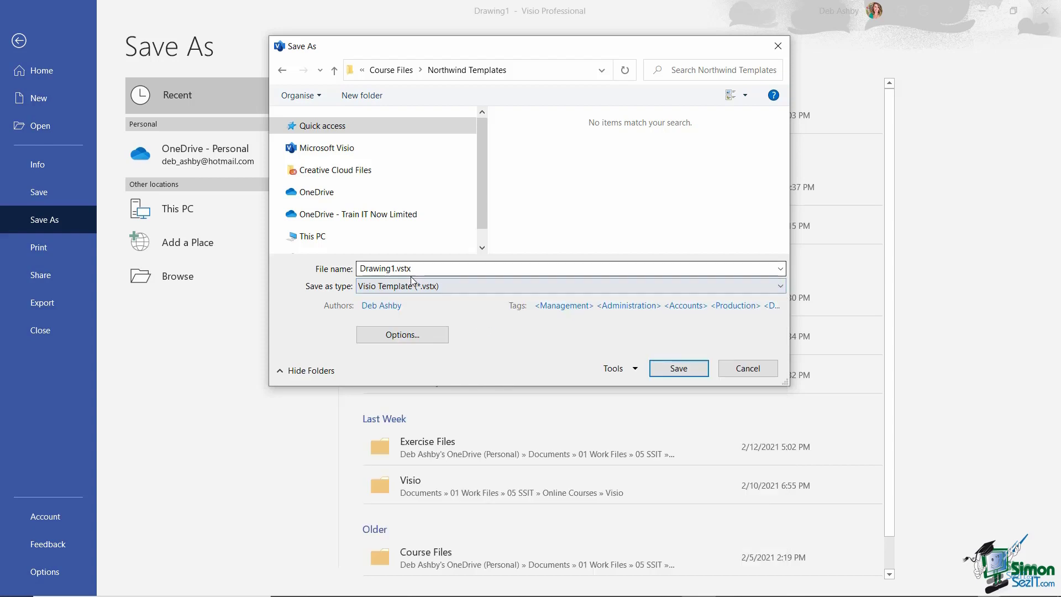
double_click(533, 266)
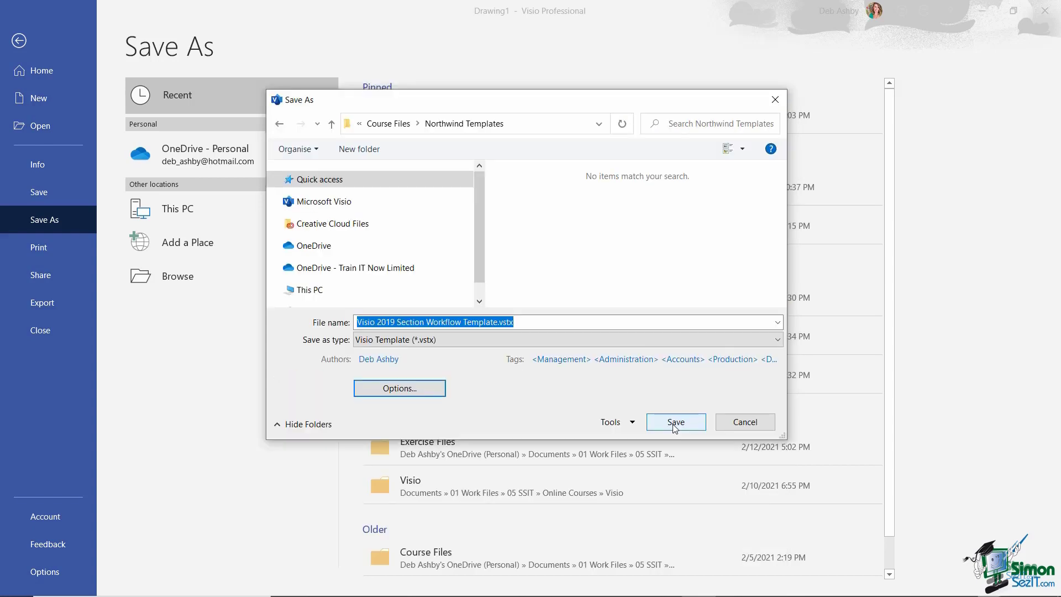
click(673, 423)
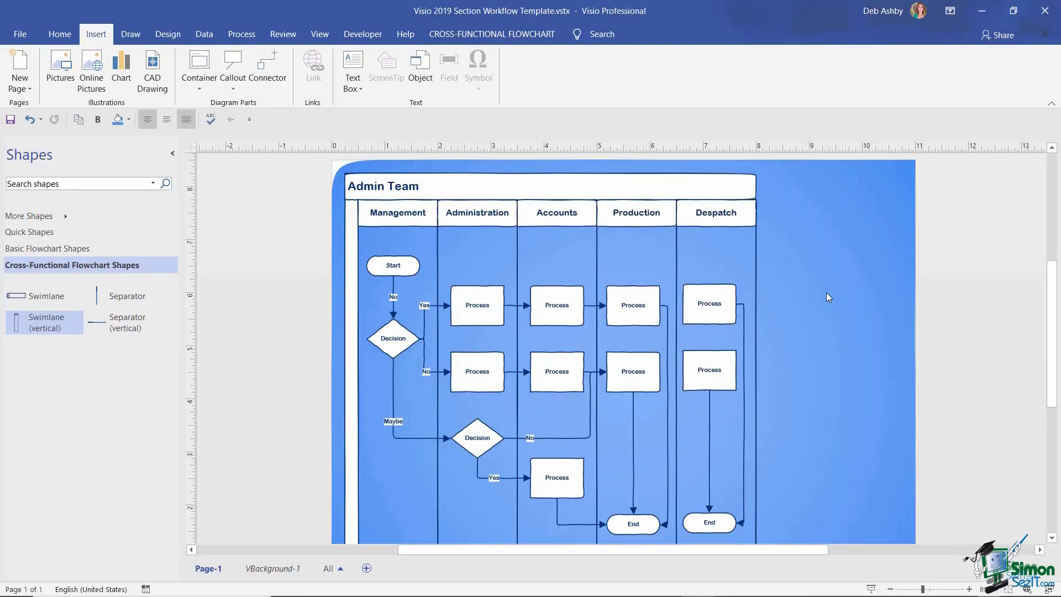
Set the Templates file location in Visio's Advanced options to the Course Files folder.
click(20, 37)
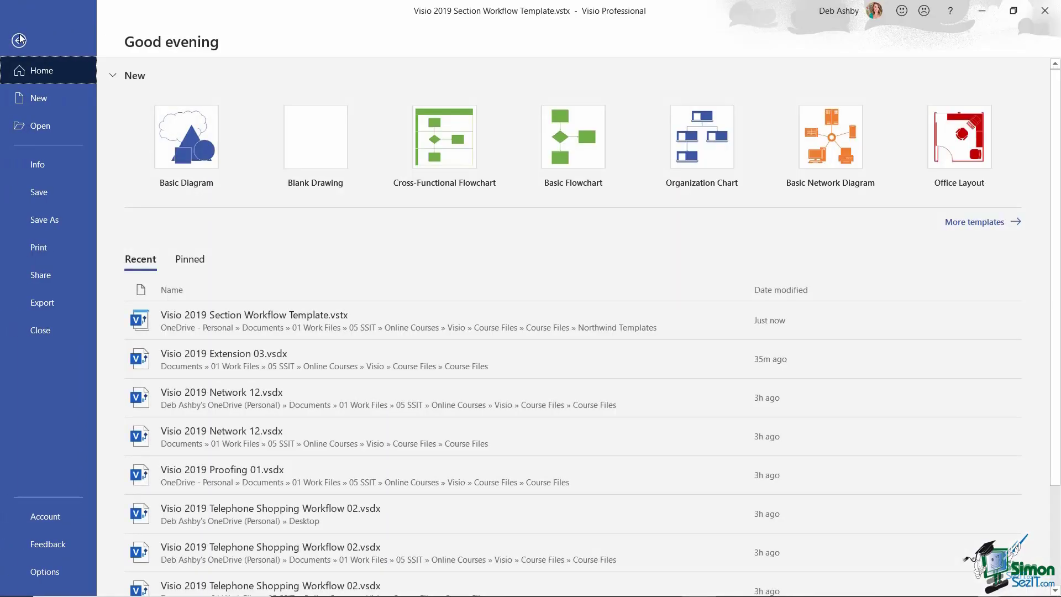
click(49, 573)
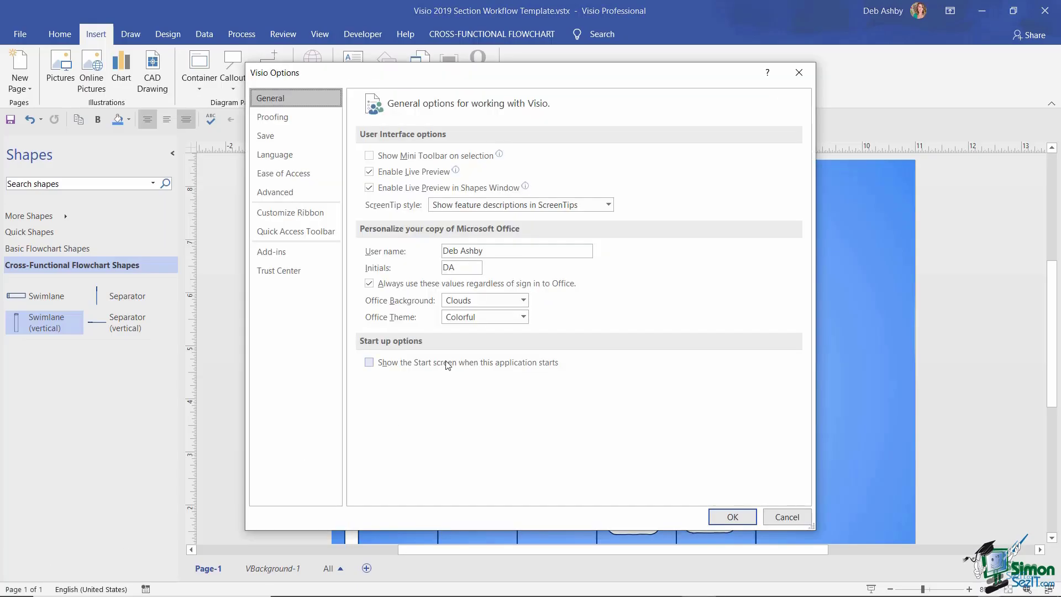
click(267, 194)
drag(807, 147, 807, 410)
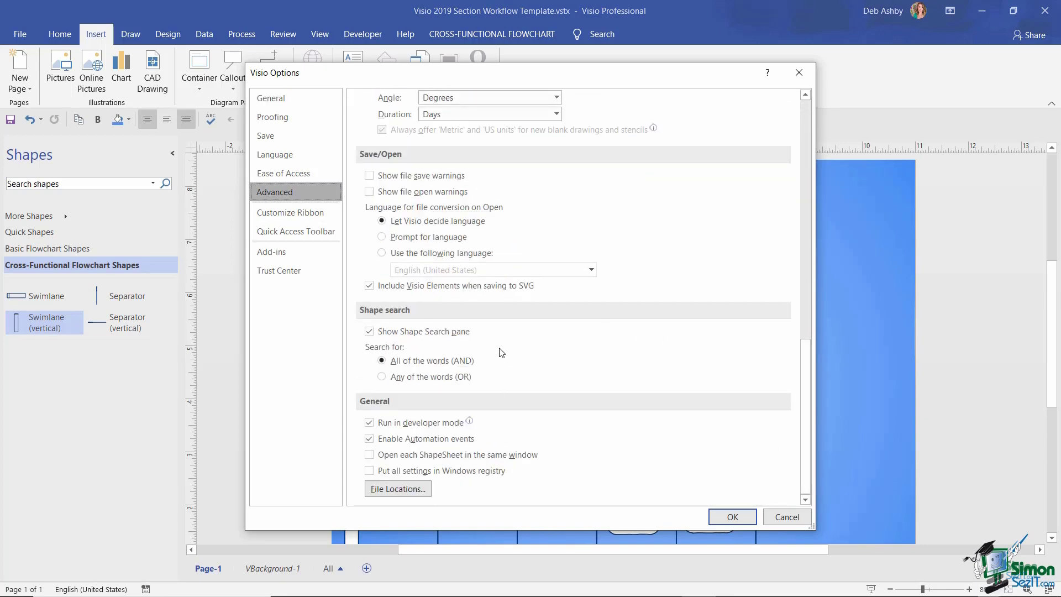
click(399, 490)
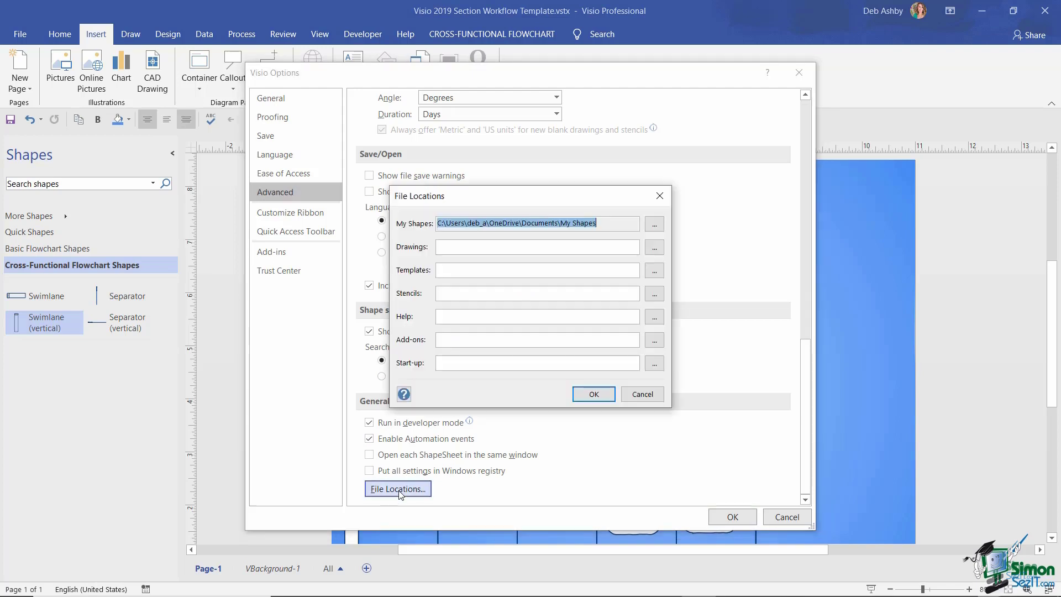
click(445, 270)
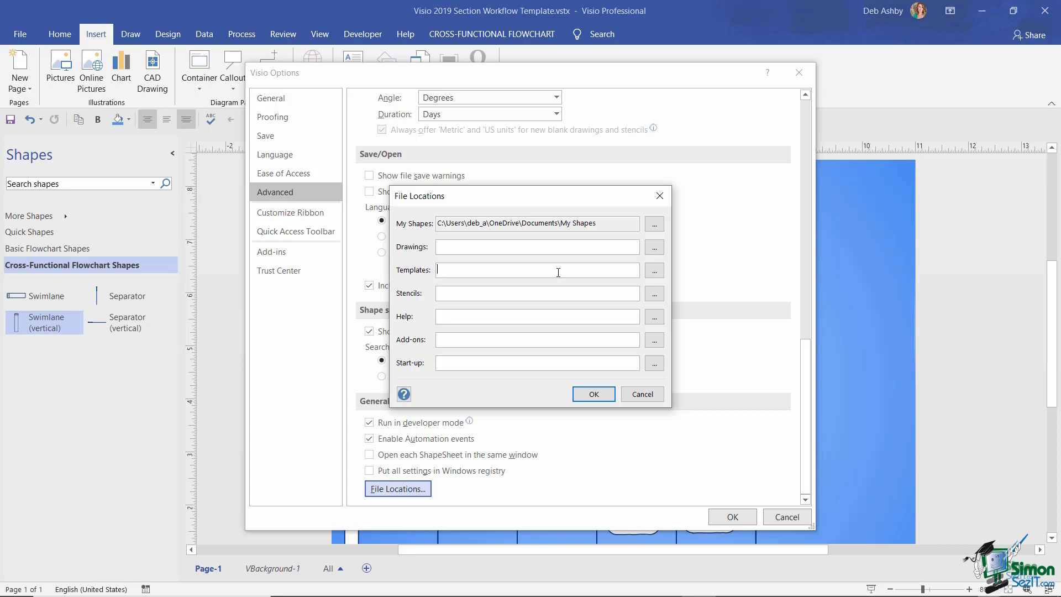
click(654, 272)
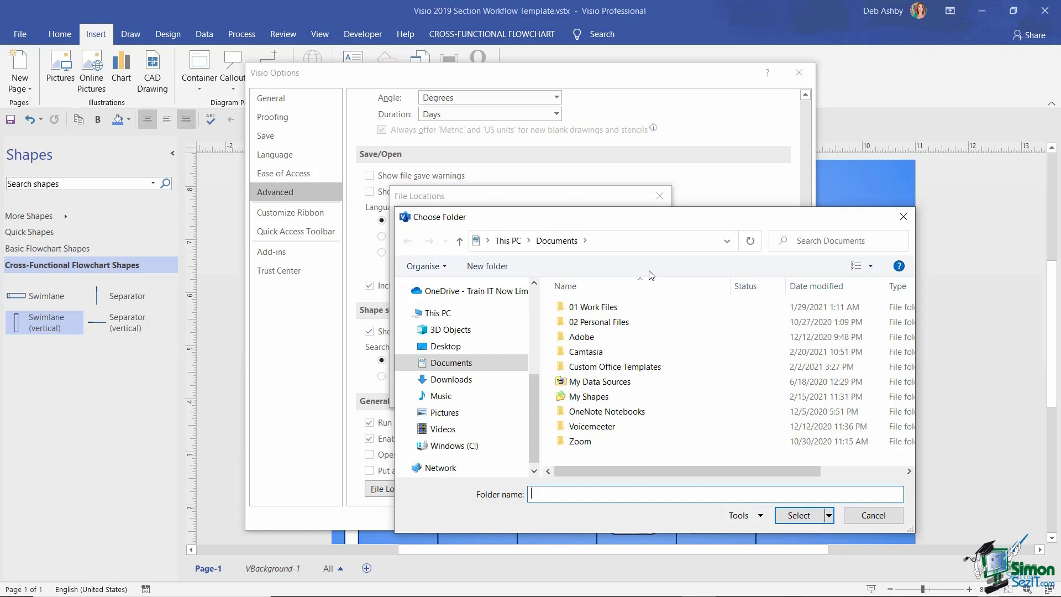
click(607, 308)
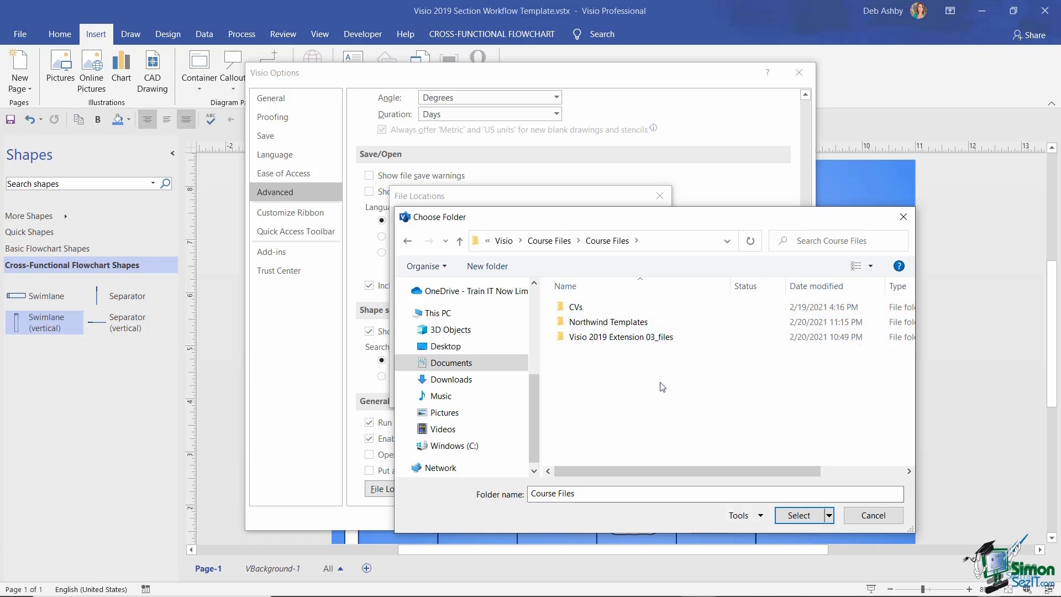
click(796, 515)
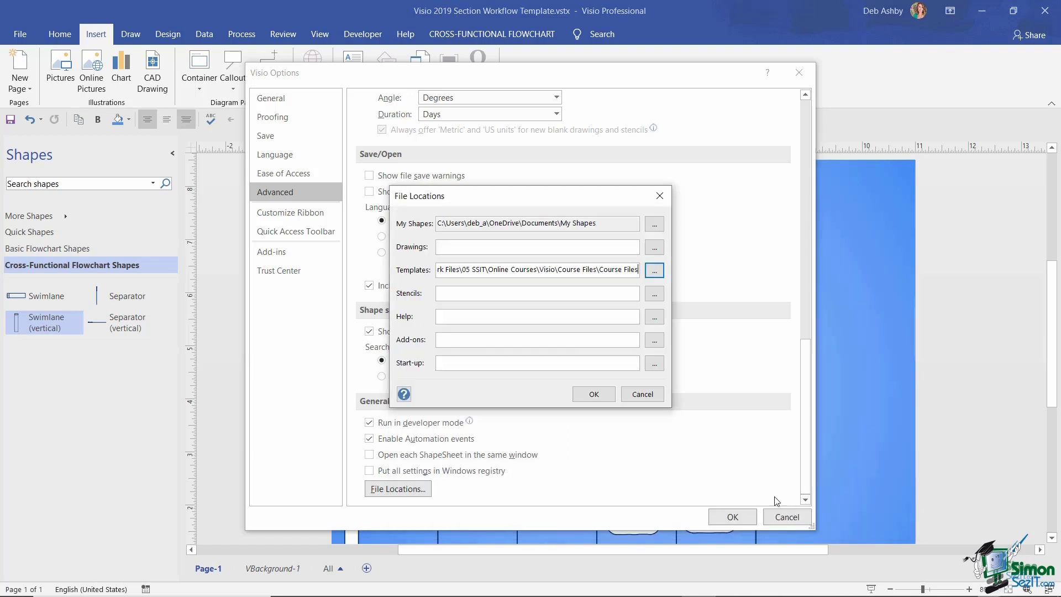
click(594, 394)
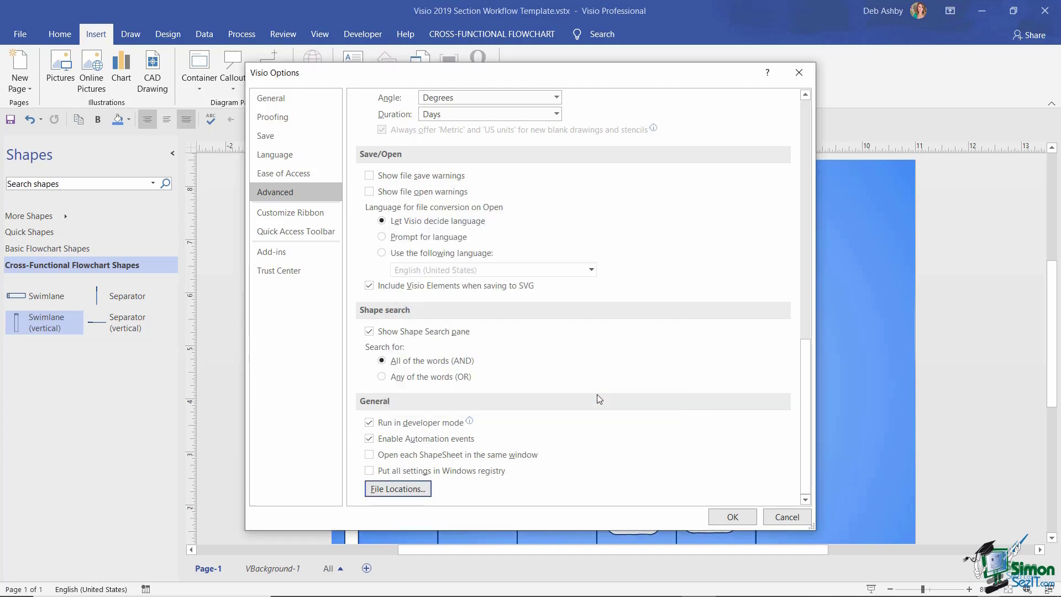
click(733, 517)
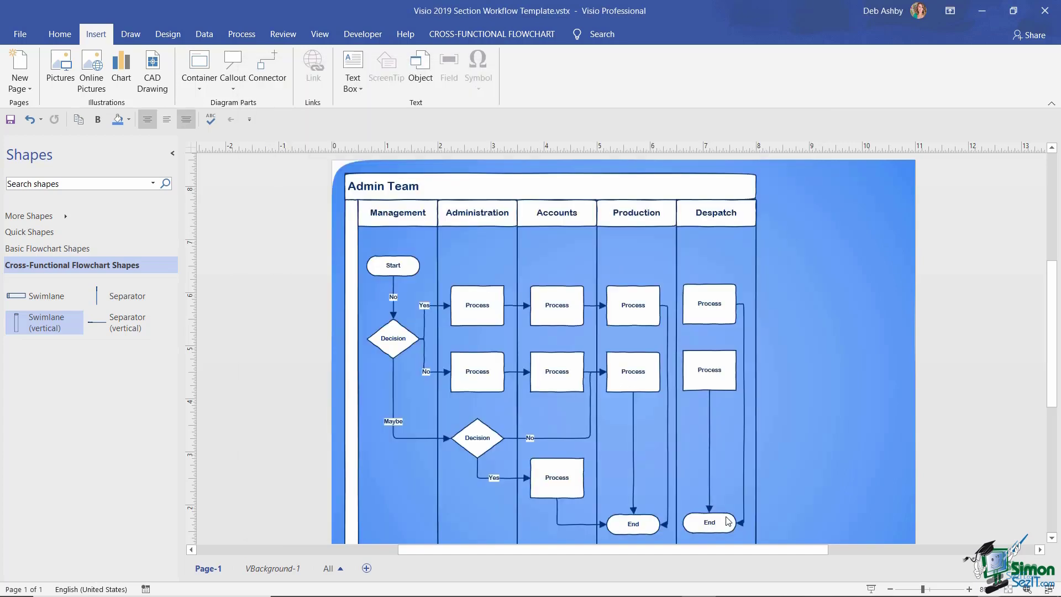
Browse to the Northwind Templates category and preview the Visio 2019 Section Workflow Template.
click(20, 34)
click(50, 105)
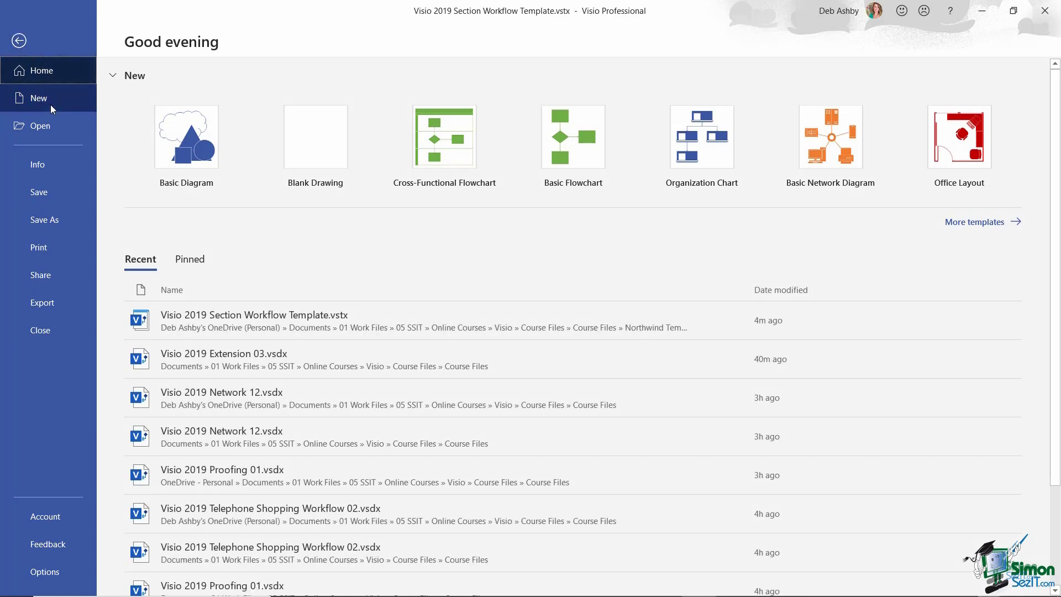
scroll(540, 273, down, 4)
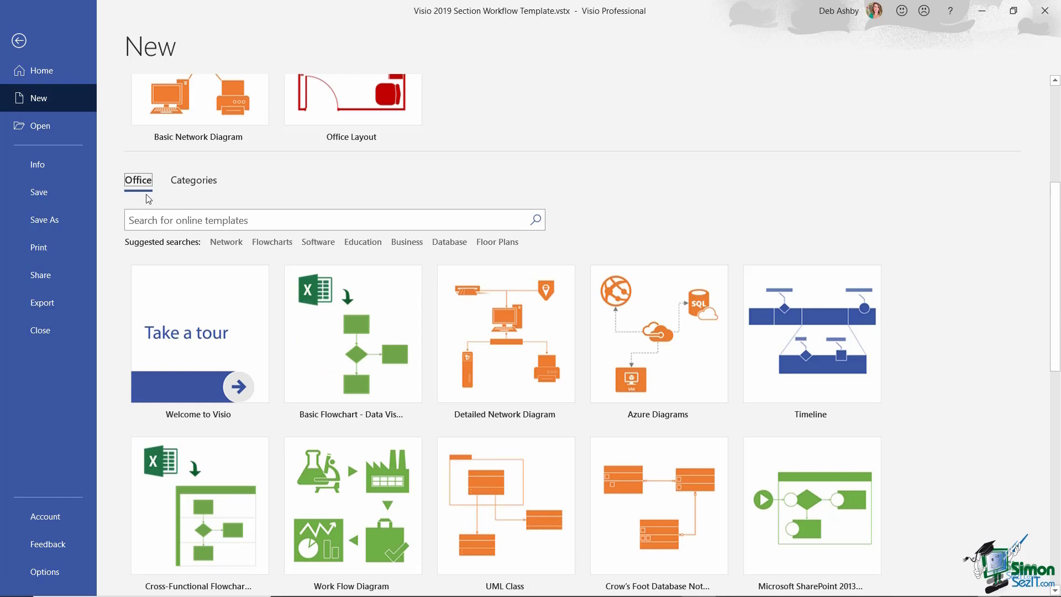
click(206, 186)
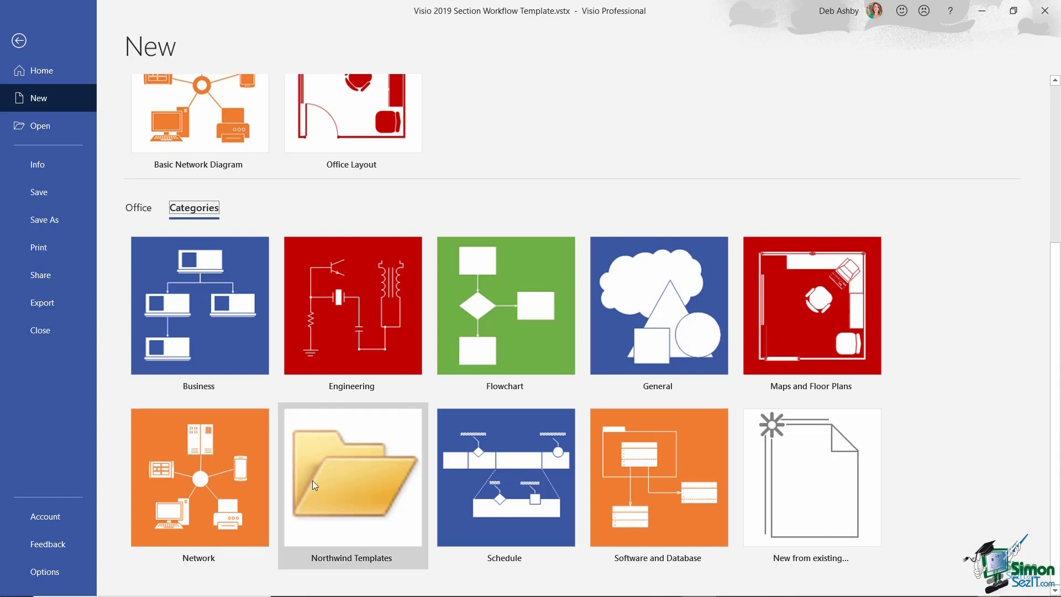
click(341, 475)
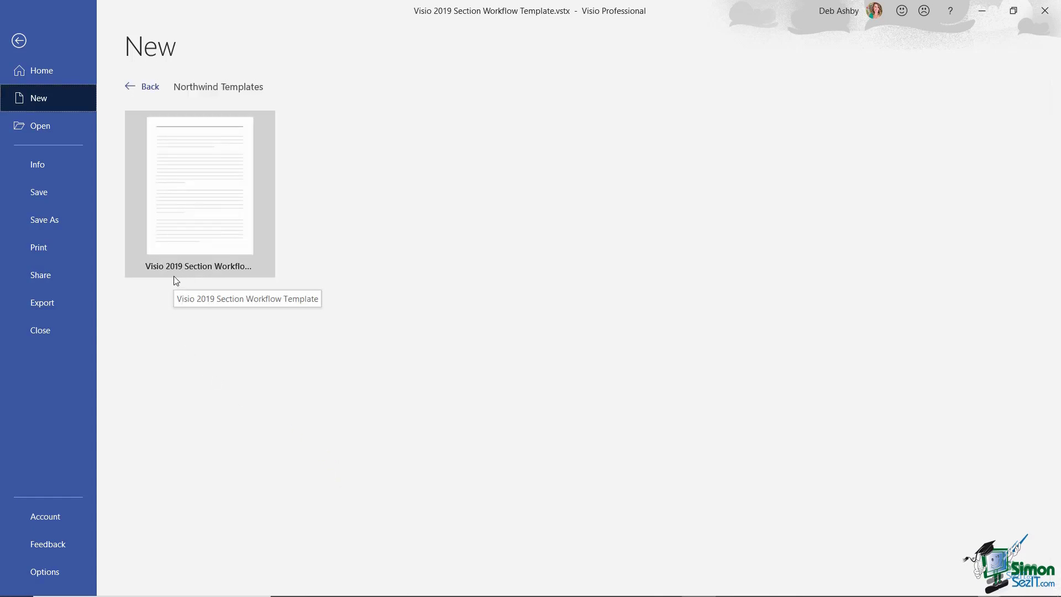
click(190, 243)
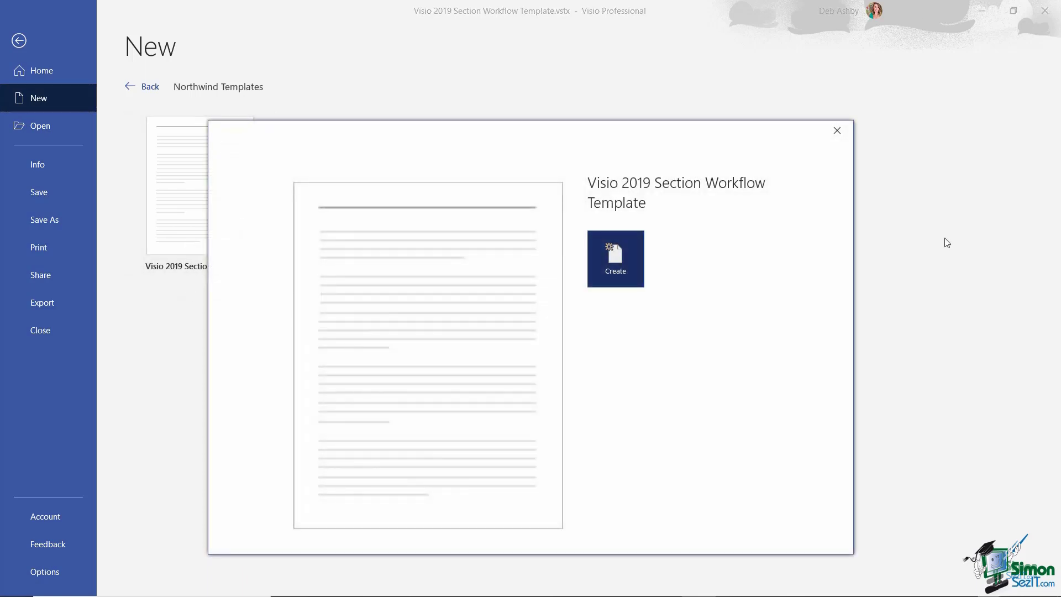